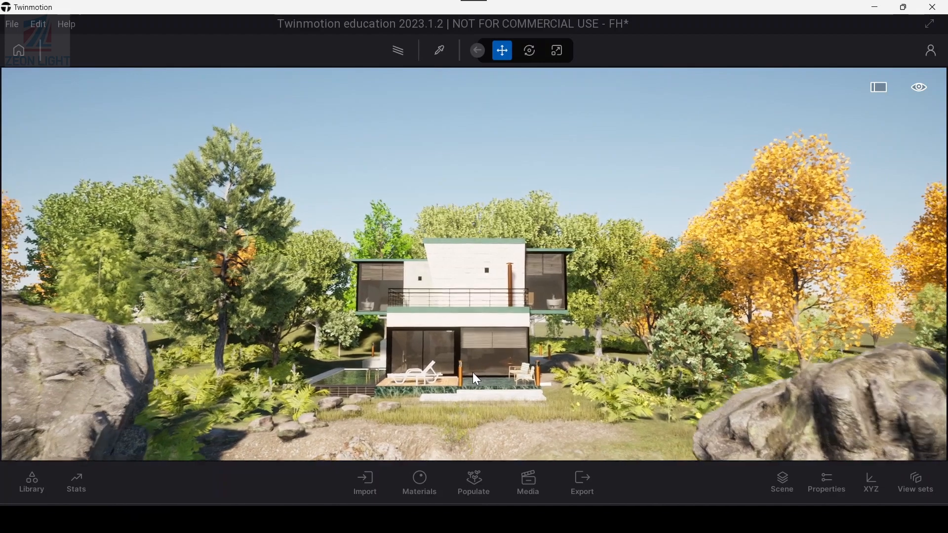
Step: Survey the house from the front, then view the open terrain and trees behind it from high above
{"action": "key", "text": "w"}
{"action": "key", "text": "q"}
{"action": "middle_click_drag", "start_coordinate": [465, 379], "coordinate": [464, 360]}
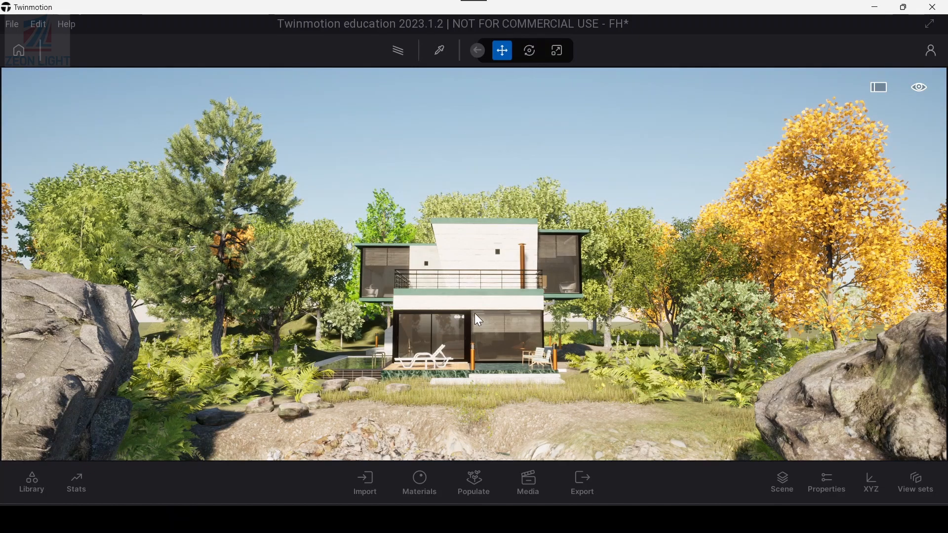
{"action": "scroll", "coordinate": [479, 316], "scroll_direction": "up", "scroll_amount": 2}
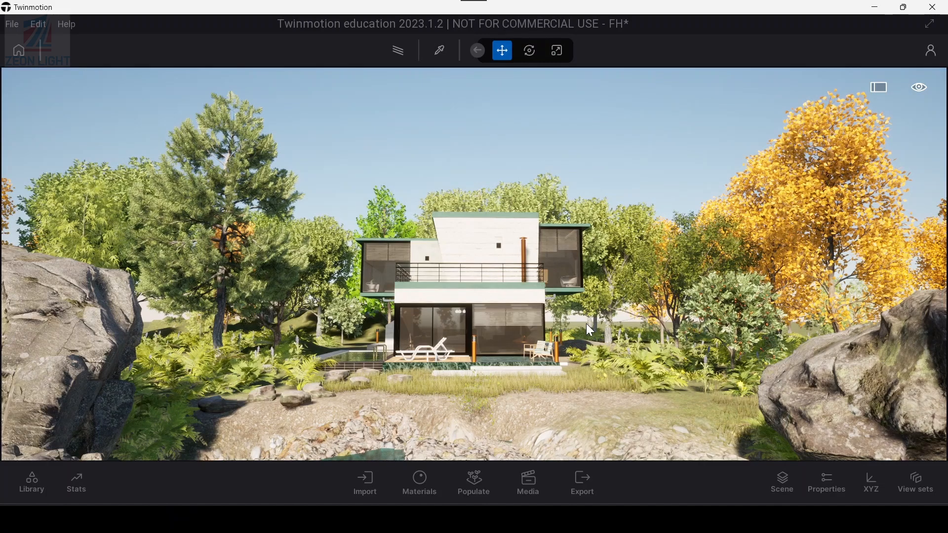
{"action": "key", "text": "e"}
{"action": "key", "text": "w"}
{"action": "key", "text": "w"}
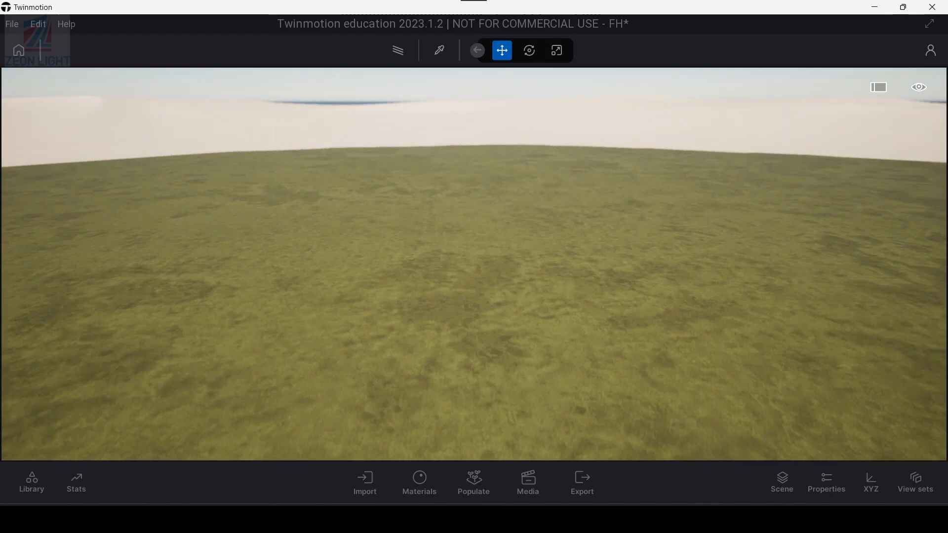
{"action": "right_click_drag", "start_coordinate": [536, 357], "coordinate": [536, 404]}
{"action": "scroll", "coordinate": [535, 409], "scroll_direction": "down", "scroll_amount": 2}
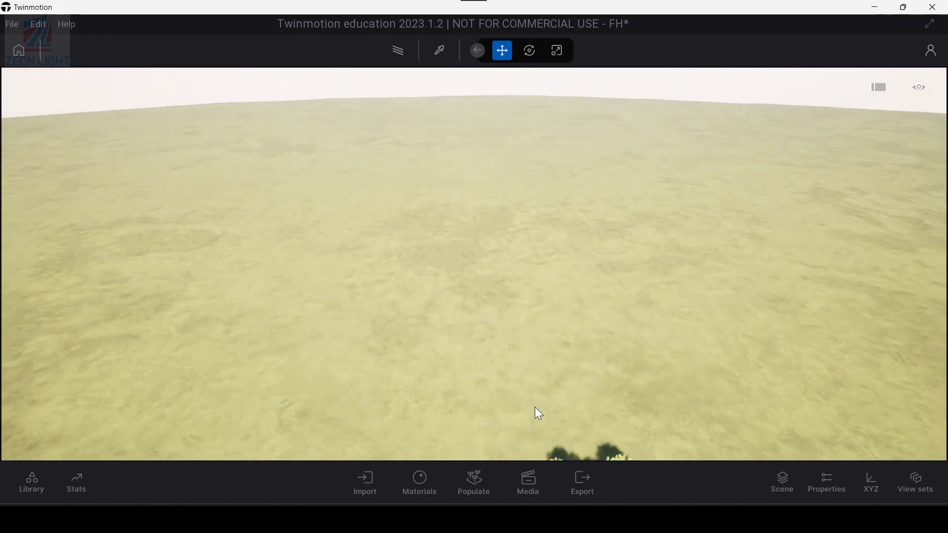
{"action": "scroll", "coordinate": [533, 411], "scroll_direction": "down", "scroll_amount": 1}
{"action": "middle_click_drag", "start_coordinate": [532, 411], "coordinate": [532, 345]}
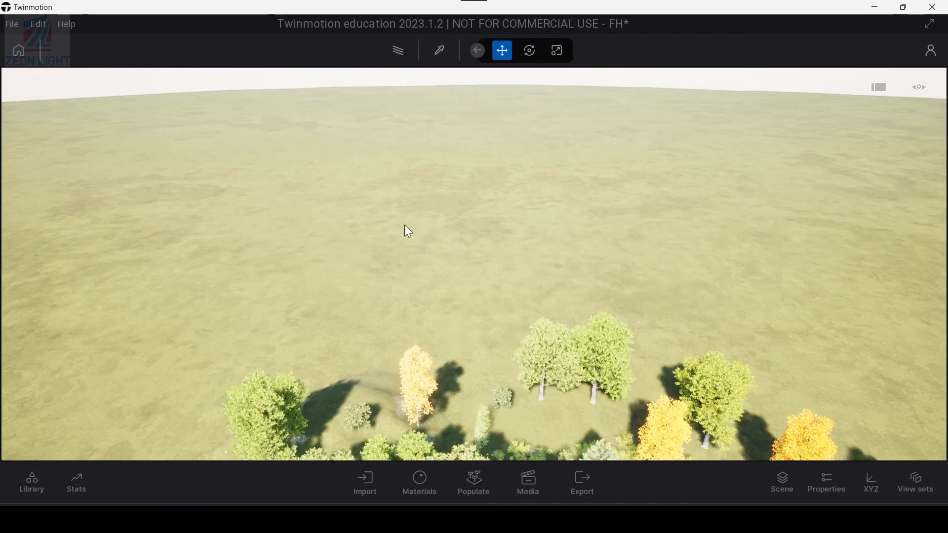
Step: Sculpt raised hills on the terrain behind the trees with the Raise brush at 59 m diameter and 48% intensity
{"action": "left_click", "coordinate": [826, 483]}
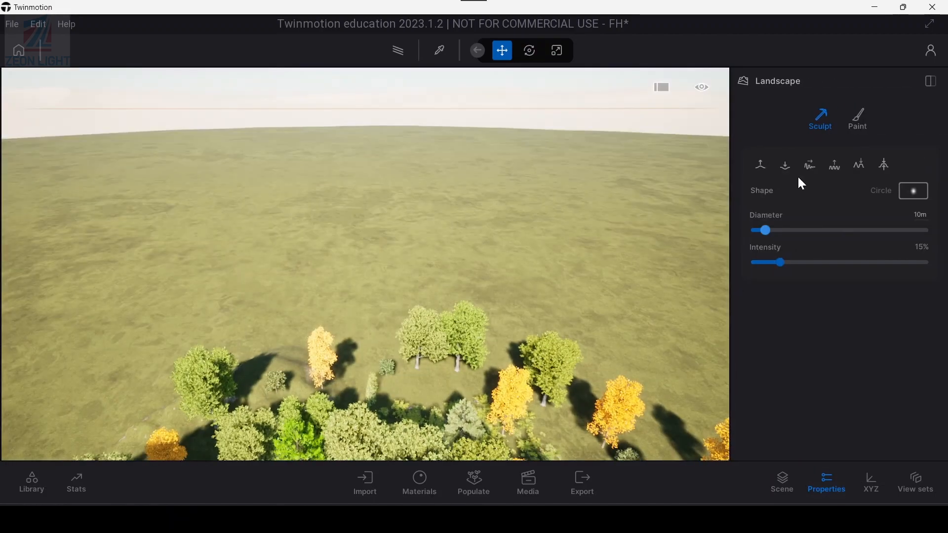
{"action": "left_click", "coordinate": [762, 165]}
{"action": "left_click_drag", "start_coordinate": [765, 231], "coordinate": [794, 230]}
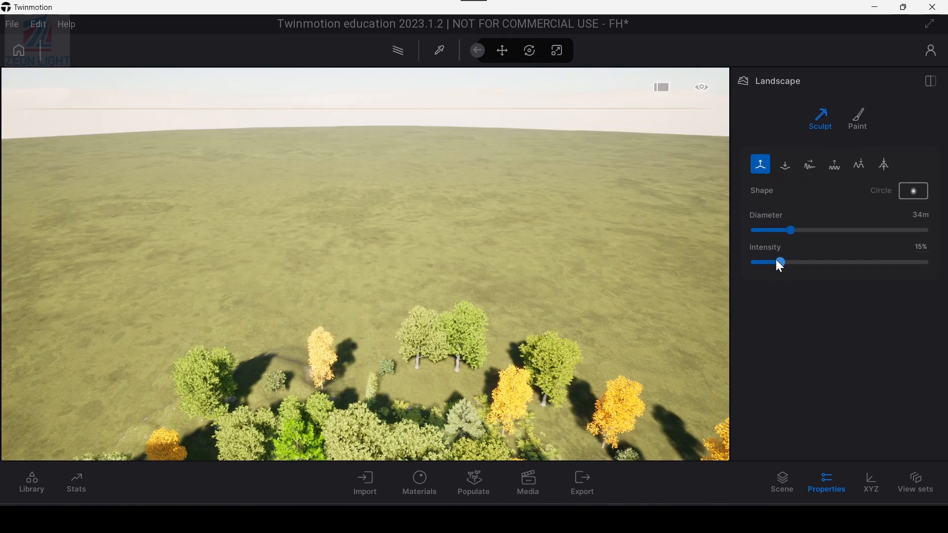
{"action": "left_click_drag", "start_coordinate": [778, 263], "coordinate": [790, 267]}
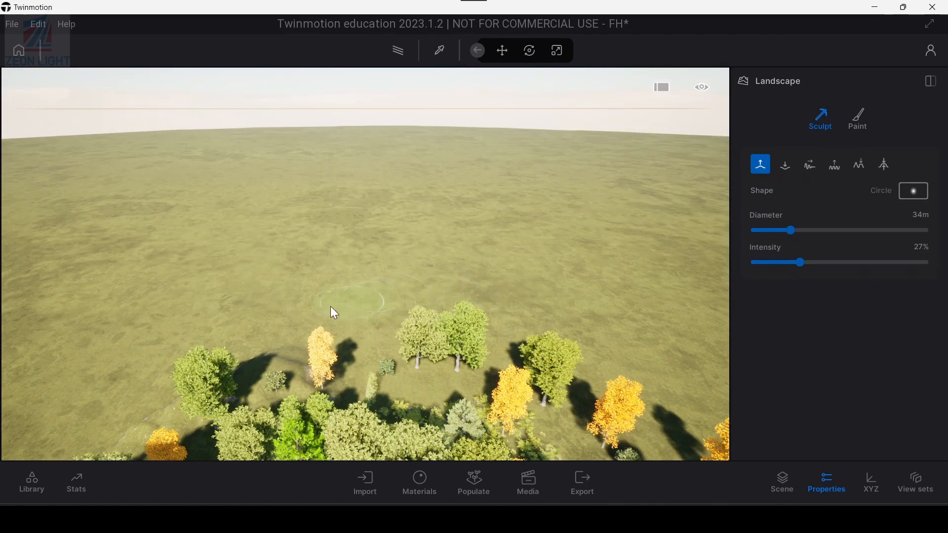
{"action": "mouse_move", "coordinate": [794, 231]}
{"action": "left_mouse_down"}
{"action": "mouse_move", "coordinate": [818, 231]}
{"action": "mouse_move", "coordinate": [835, 262]}
{"action": "left_mouse_up"}
{"action": "mouse_move", "coordinate": [572, 337]}
{"action": "left_mouse_down"}
{"action": "mouse_move", "coordinate": [427, 321]}
{"action": "mouse_move", "coordinate": [495, 313]}
{"action": "mouse_move", "coordinate": [650, 328]}
{"action": "left_mouse_up"}
{"action": "mouse_move", "coordinate": [274, 323]}
{"action": "left_mouse_down"}
{"action": "mouse_move", "coordinate": [178, 339]}
{"action": "mouse_move", "coordinate": [440, 301]}
{"action": "mouse_move", "coordinate": [669, 307]}
{"action": "mouse_move", "coordinate": [360, 283]}
{"action": "mouse_move", "coordinate": [533, 278]}
{"action": "mouse_move", "coordinate": [641, 305]}
{"action": "mouse_move", "coordinate": [637, 318]}
{"action": "left_mouse_up"}
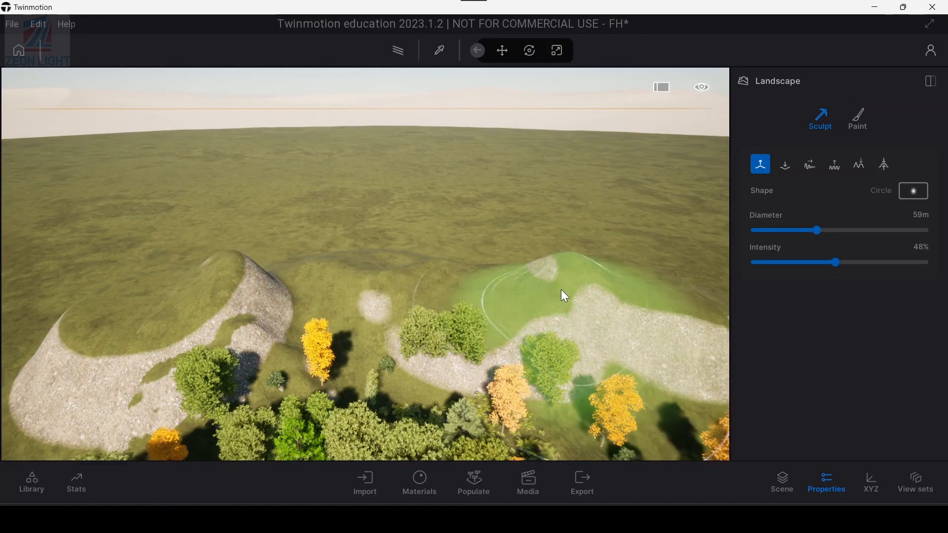
{"action": "key", "text": "Escape"}
Step: Reposition three Turkey Oaks around the newly sculpted hills behind the house
{"action": "left_click", "coordinate": [469, 330]}
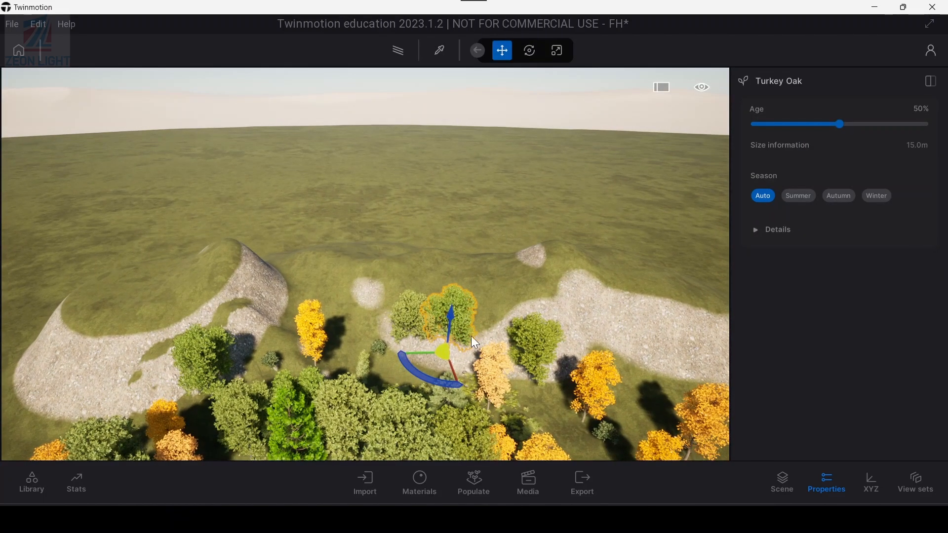
{"action": "left_click_drag", "start_coordinate": [471, 336], "coordinate": [419, 376]}
{"action": "left_click", "coordinate": [405, 336]}
{"action": "left_click_drag", "start_coordinate": [529, 370], "coordinate": [564, 409]}
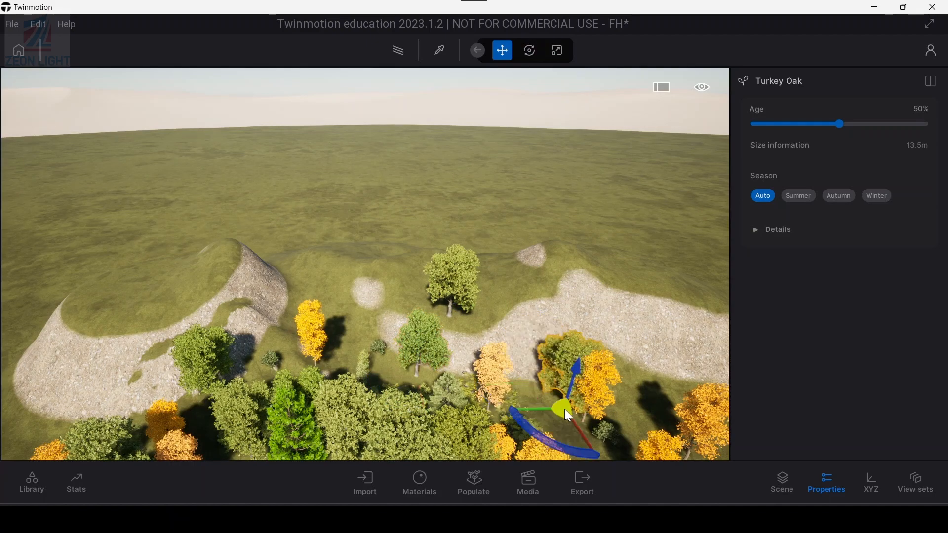
{"action": "left_click", "coordinate": [546, 339]}
{"action": "scroll", "coordinate": [572, 353], "scroll_direction": "up", "scroll_amount": 5}
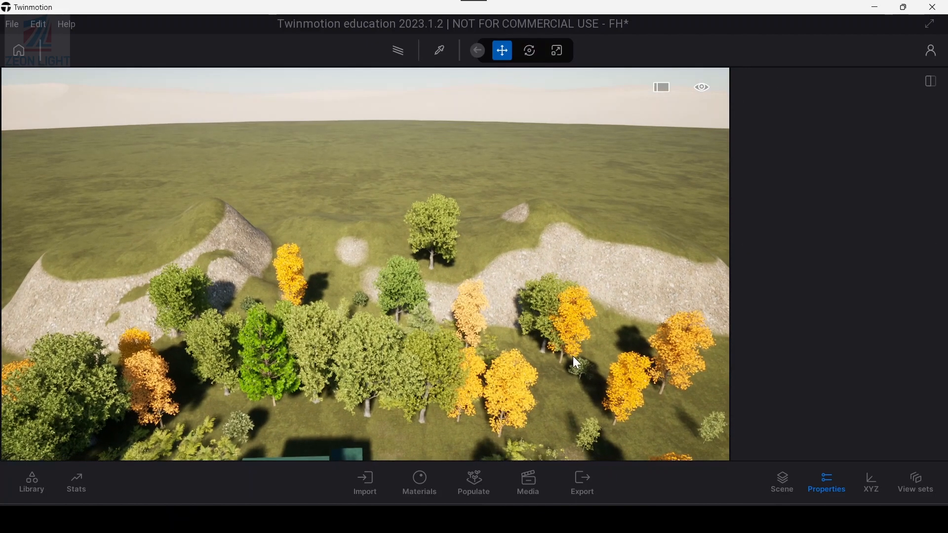
Step: Paint additional Painted vegetation 1 trees along the hills and slope behind the house
{"action": "left_click", "coordinate": [563, 382]}
{"action": "left_click", "coordinate": [571, 327]}
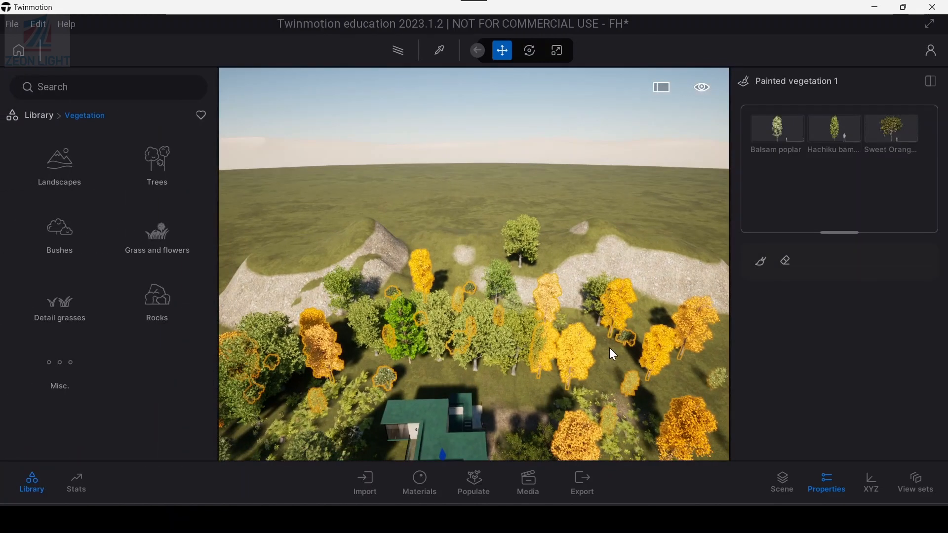
{"action": "left_click", "coordinate": [761, 262]}
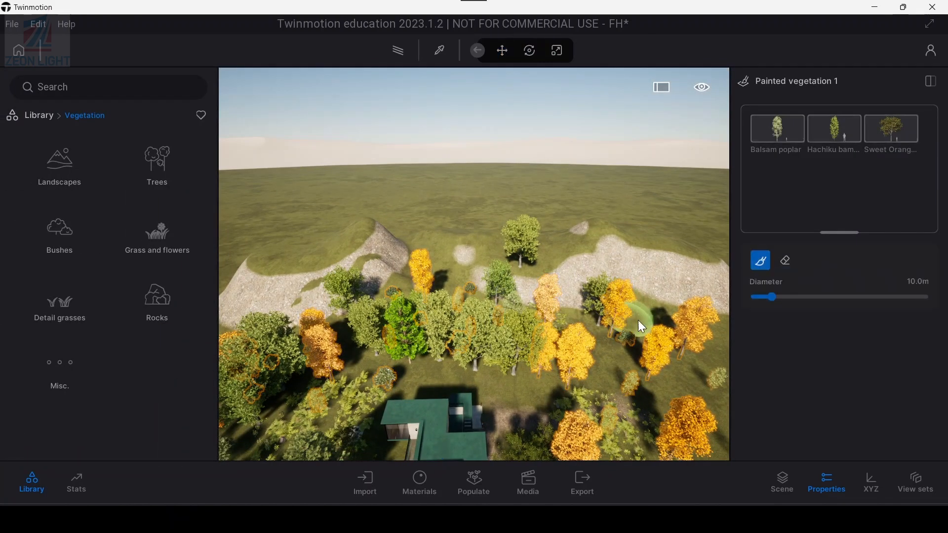
{"action": "left_click", "coordinate": [550, 252]}
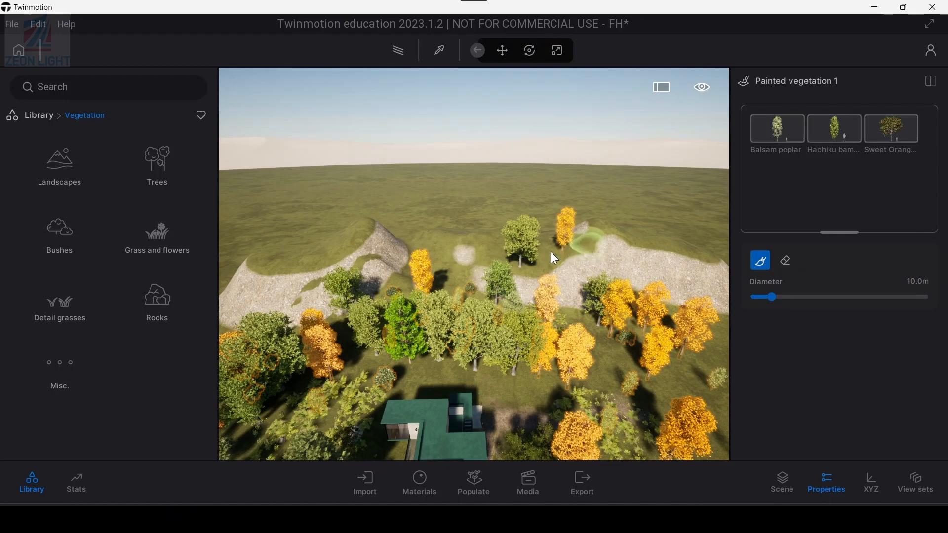
{"action": "left_click", "coordinate": [469, 258]}
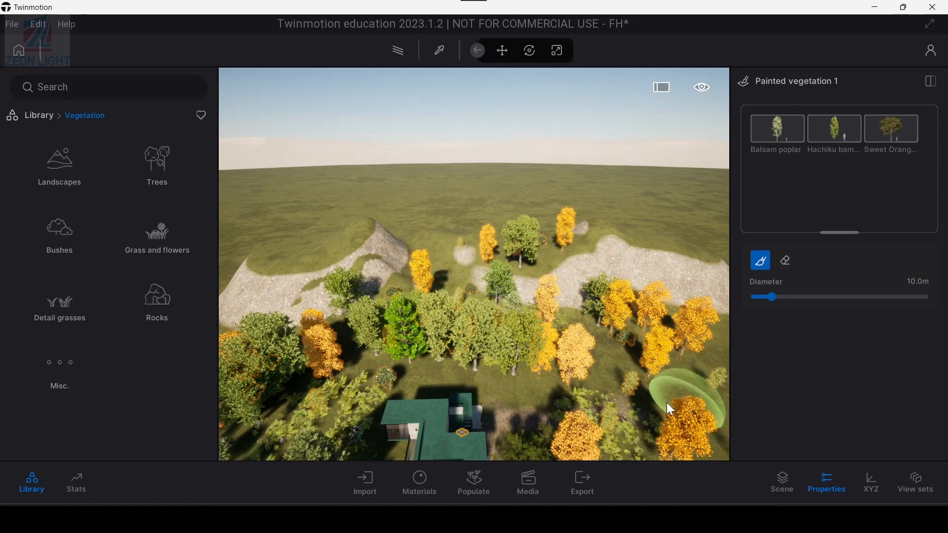
{"action": "key", "text": "Escape"}
Step: Delete the bright green Sweet gum from the tree row behind the house
{"action": "key", "text": "w"}
{"action": "key", "text": "q"}
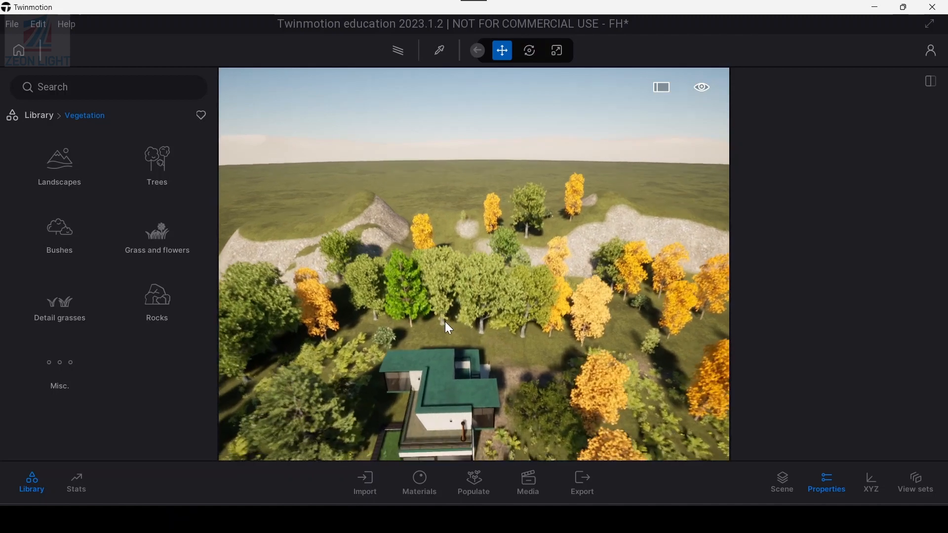
{"action": "left_click", "coordinate": [414, 310]}
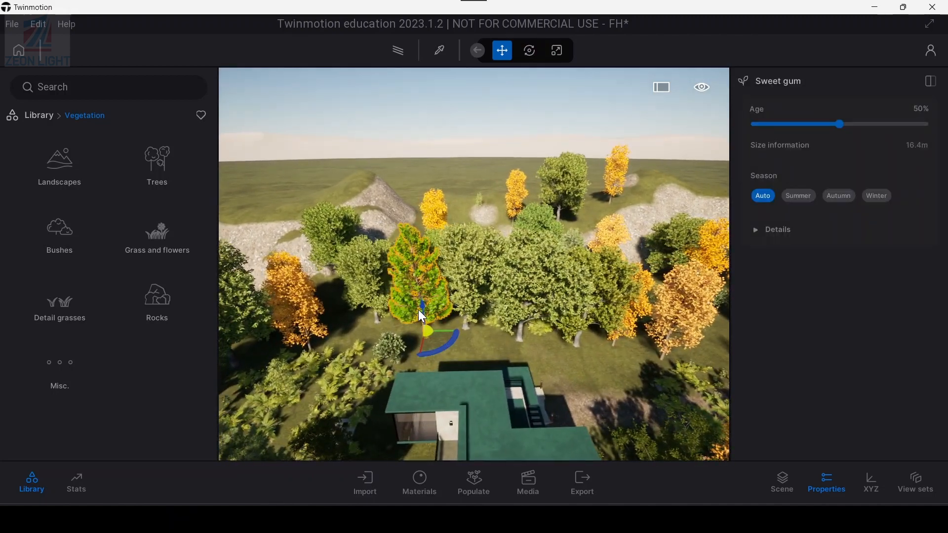
{"action": "key", "text": "Delete"}
{"action": "scroll", "coordinate": [517, 301], "scroll_direction": "up", "scroll_amount": 3}
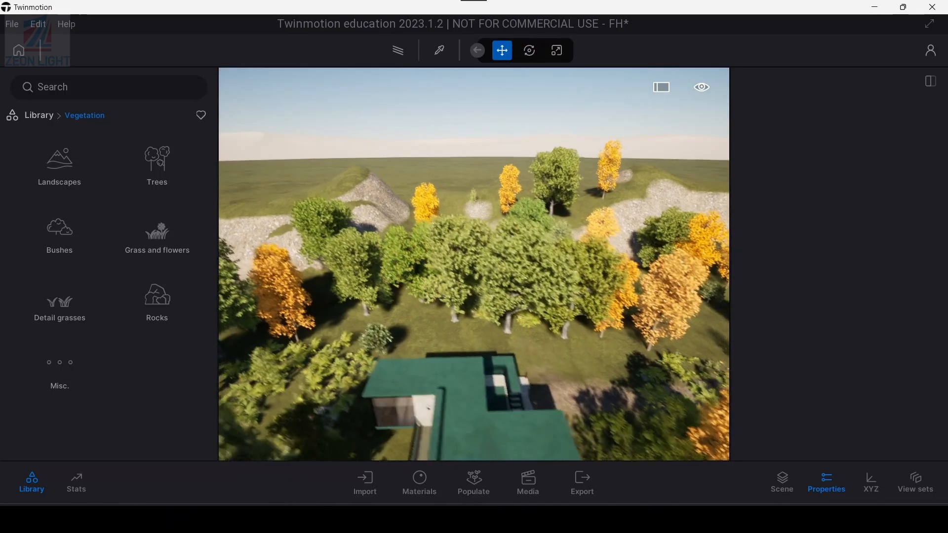
Step: Move the Turkey Oak behind the house away from the larger oak, toward the neighbouring orange tree
{"action": "left_click", "coordinate": [561, 276]}
{"action": "left_click_drag", "start_coordinate": [467, 346], "coordinate": [565, 321]}
{"action": "left_click", "coordinate": [542, 285]}
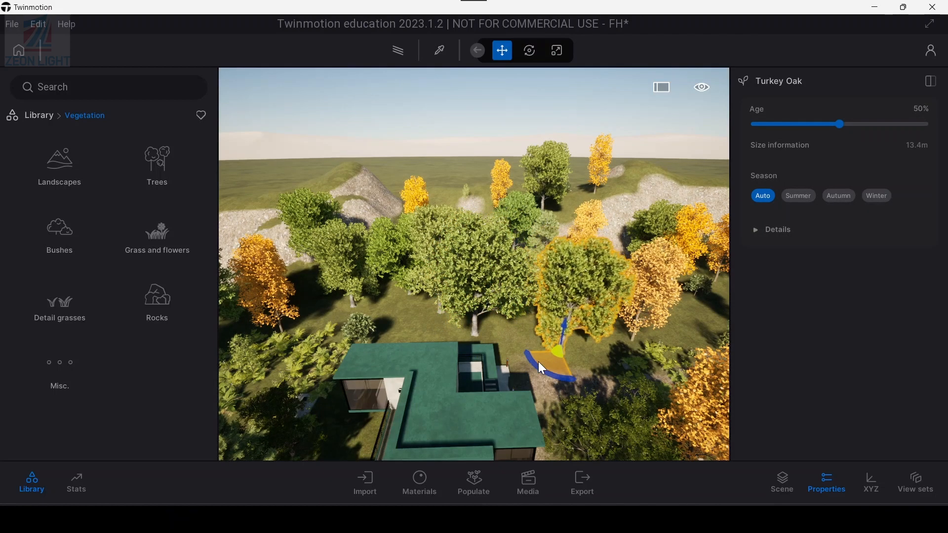
{"action": "key", "text": "Escape"}
{"action": "key", "text": "s"}
{"action": "key", "text": "q"}
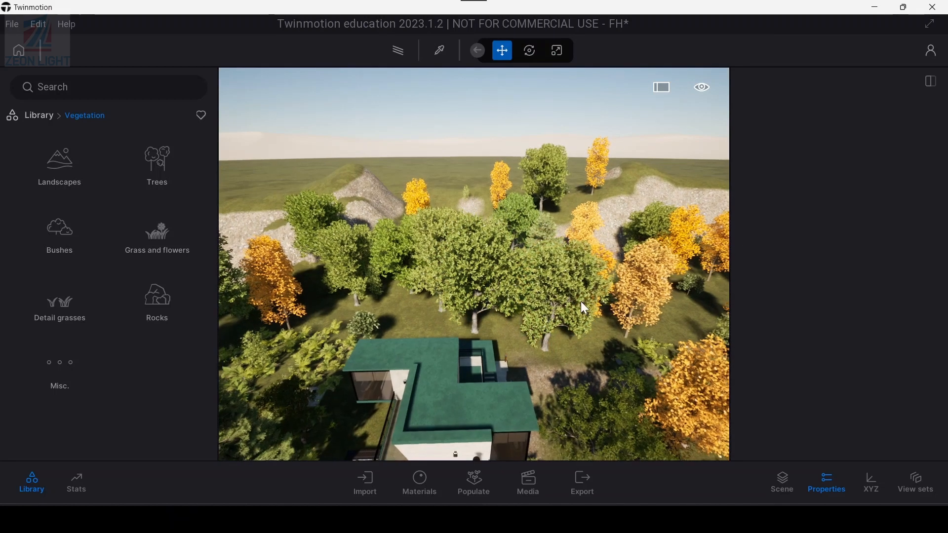
{"action": "left_click", "coordinate": [548, 315]}
{"action": "left_click", "coordinate": [540, 292]}
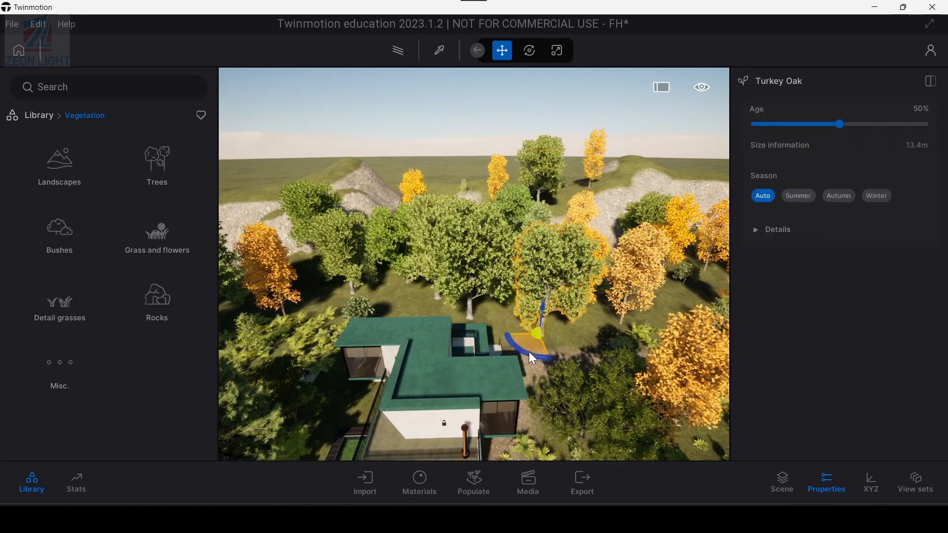
{"action": "left_click_drag", "start_coordinate": [558, 359], "coordinate": [564, 354]}
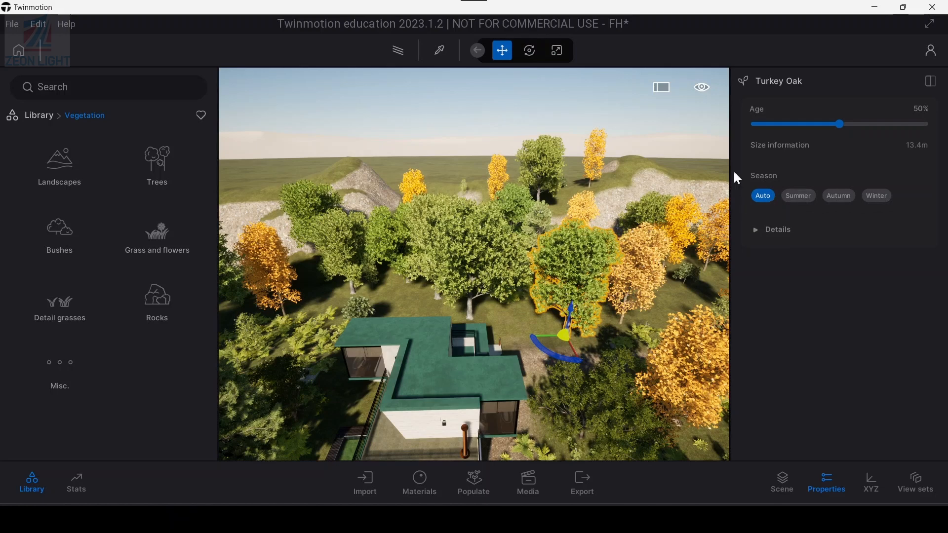
Step: Set the season to Autumn for the moved Turkey Oak and the large Turkey Oak directly behind the house
{"action": "left_click", "coordinate": [804, 194]}
{"action": "left_click", "coordinate": [834, 196]}
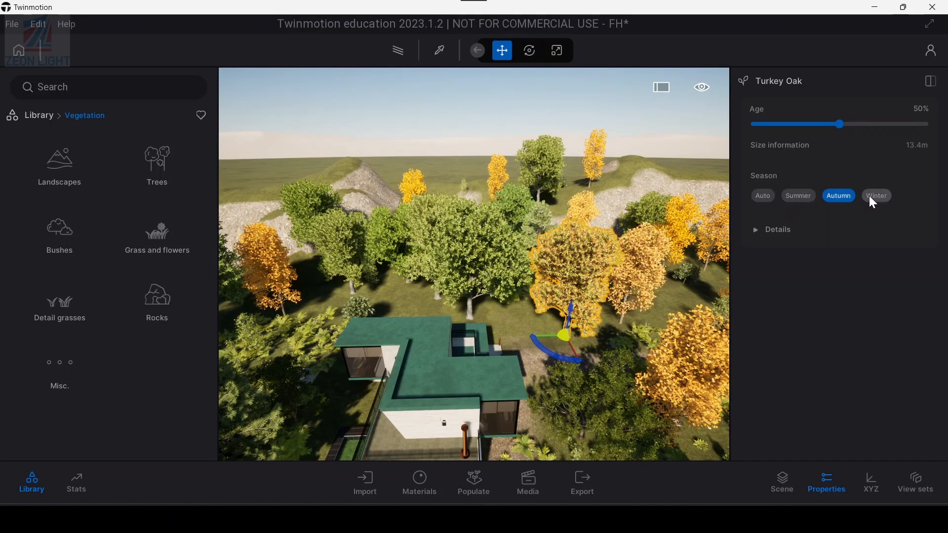
{"action": "left_click", "coordinate": [491, 257]}
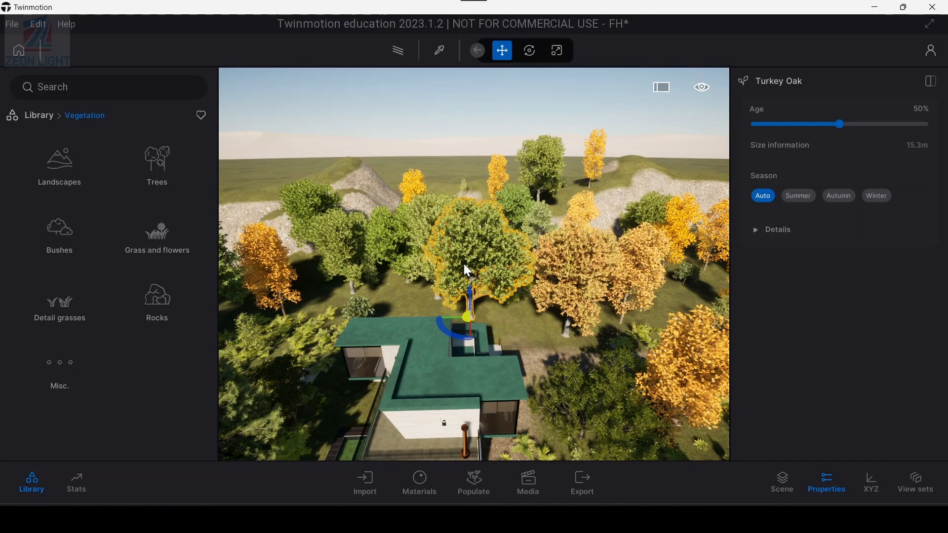
{"action": "left_click", "coordinate": [848, 200]}
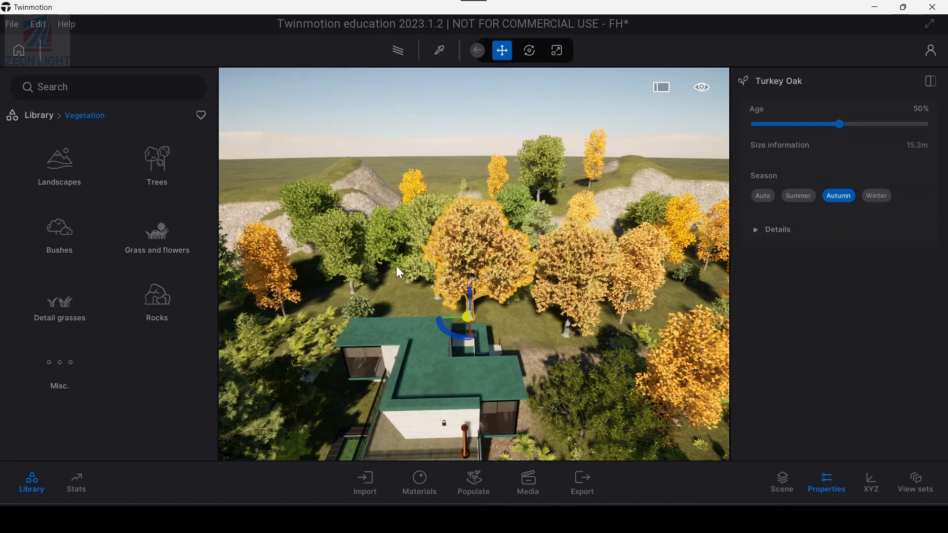
{"action": "left_click", "coordinate": [360, 258]}
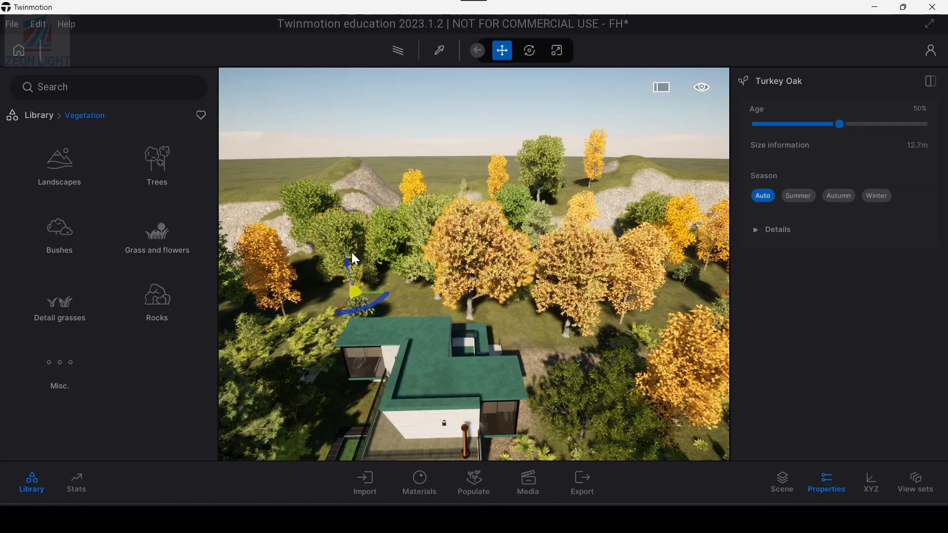
{"action": "key", "text": "Escape"}
{"action": "key", "text": "s"}
Step: Select all Turkey Oaks in the scene graph and set their season to Autumn
{"action": "left_click", "coordinate": [242, 377]}
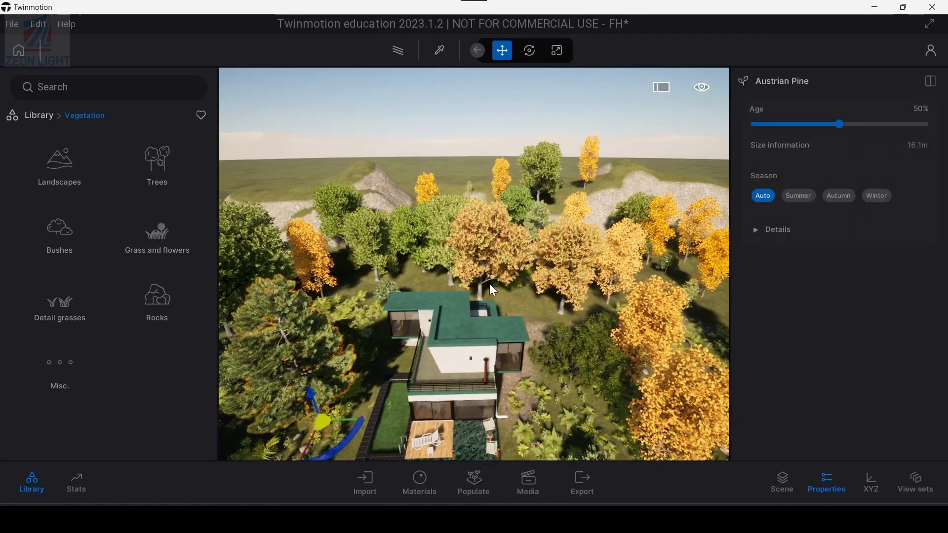
{"action": "left_click", "coordinate": [784, 482]}
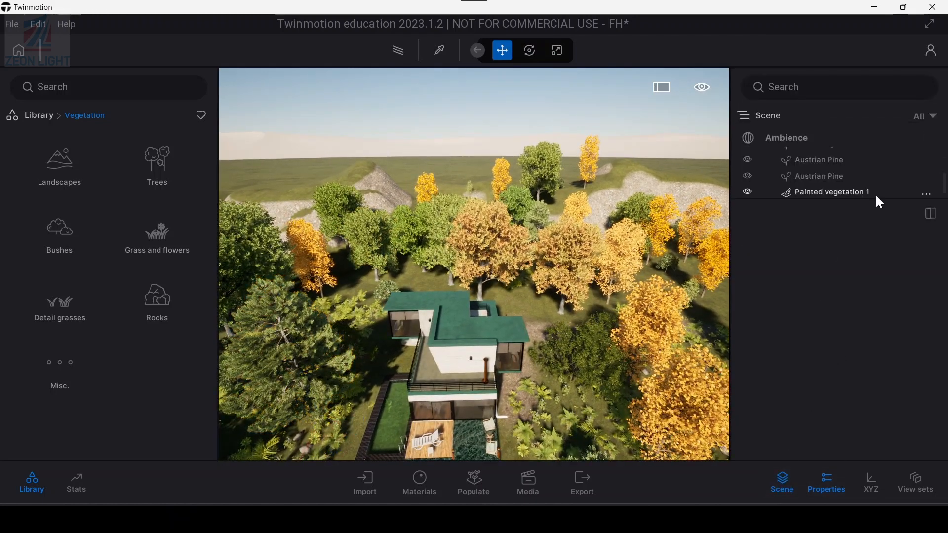
{"action": "left_click_drag", "start_coordinate": [878, 200], "coordinate": [877, 360]}
{"action": "left_click", "coordinate": [813, 259]}
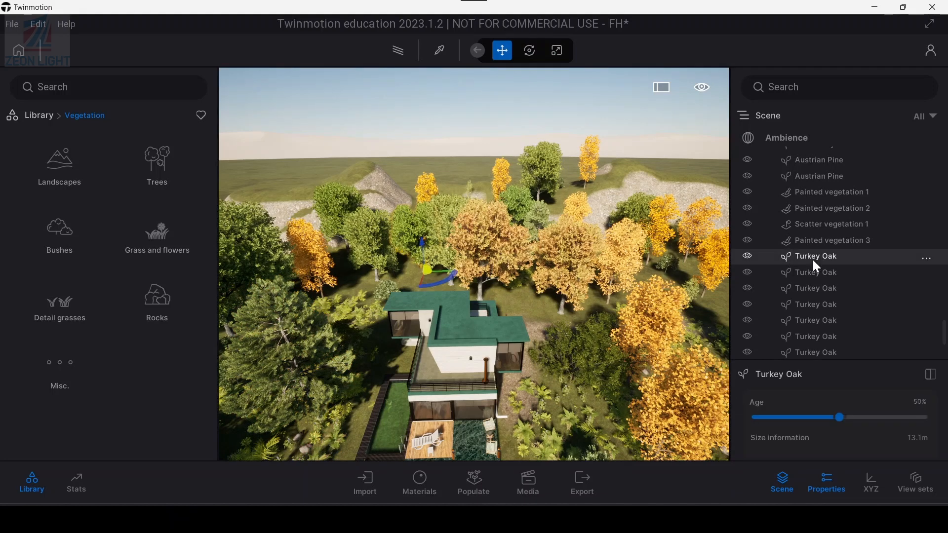
{"action": "scroll", "coordinate": [834, 340], "scroll_direction": "down", "scroll_amount": 2}
{"action": "scroll", "coordinate": [830, 323], "scroll_direction": "down", "scroll_amount": 5}
{"action": "scroll", "coordinate": [826, 301], "scroll_direction": "up", "scroll_amount": 2}
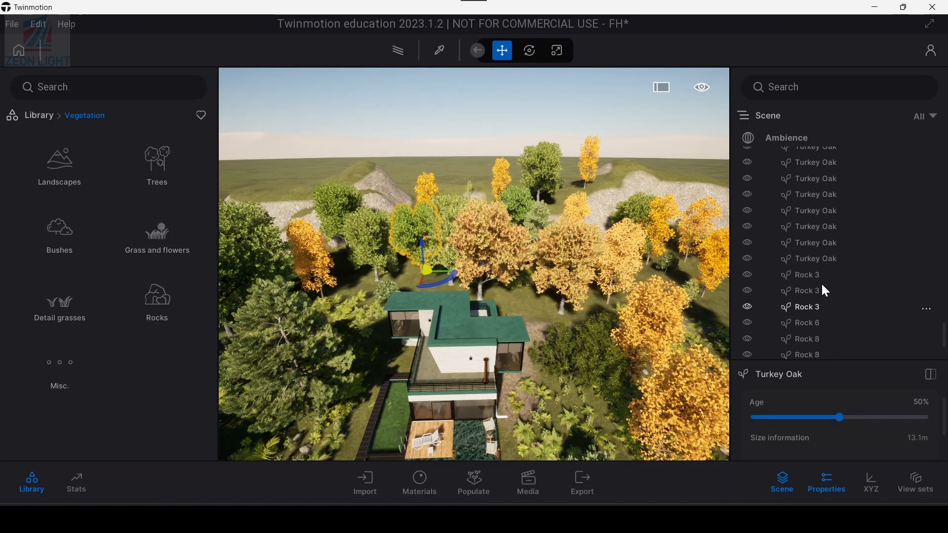
{"action": "left_click", "coordinate": [820, 258], "text": "shift"}
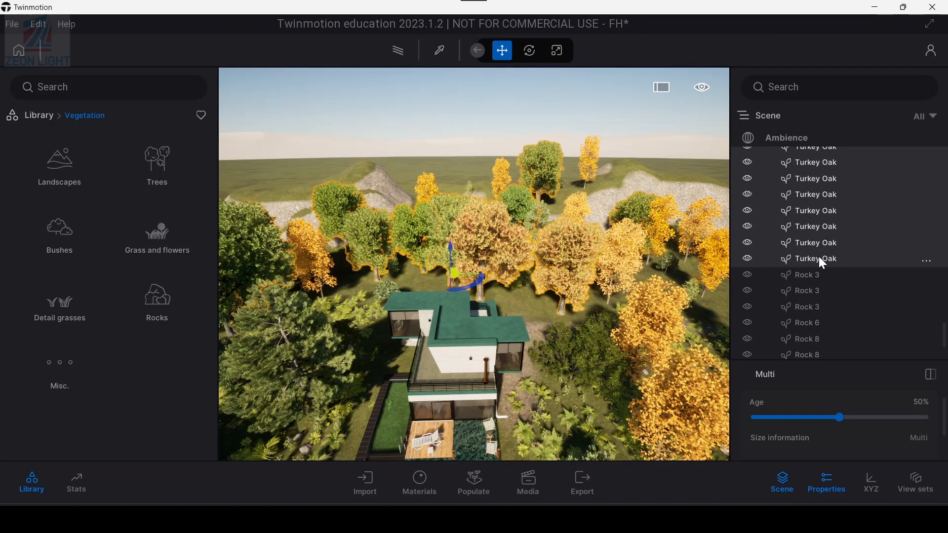
{"action": "left_click", "coordinate": [828, 484]}
{"action": "left_click", "coordinate": [828, 494]}
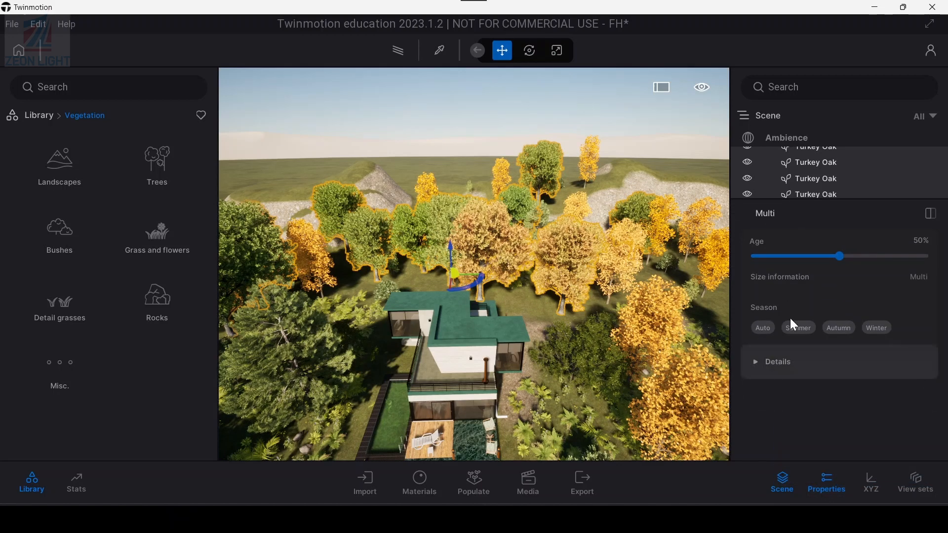
{"action": "left_click", "coordinate": [850, 330]}
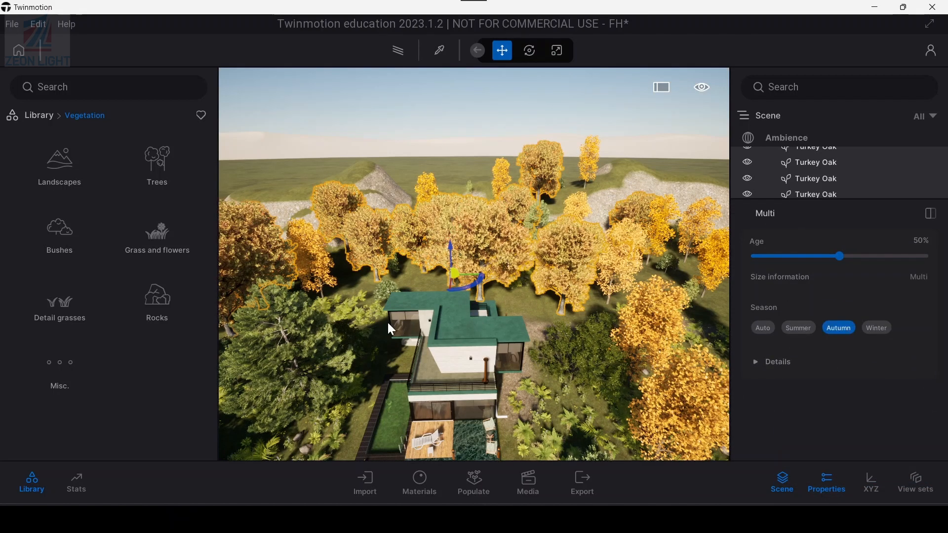
Step: Set the season to Autumn for the large Austrian Pine beside the house
{"action": "left_click", "coordinate": [271, 355]}
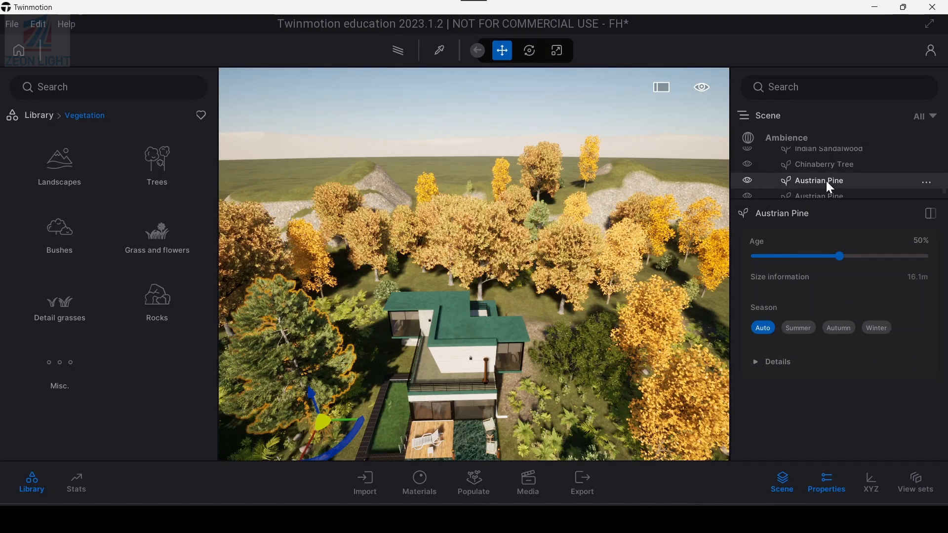
{"action": "scroll", "coordinate": [827, 181], "scroll_direction": "down", "scroll_amount": 1}
{"action": "scroll", "coordinate": [826, 182], "scroll_direction": "up", "scroll_amount": 1}
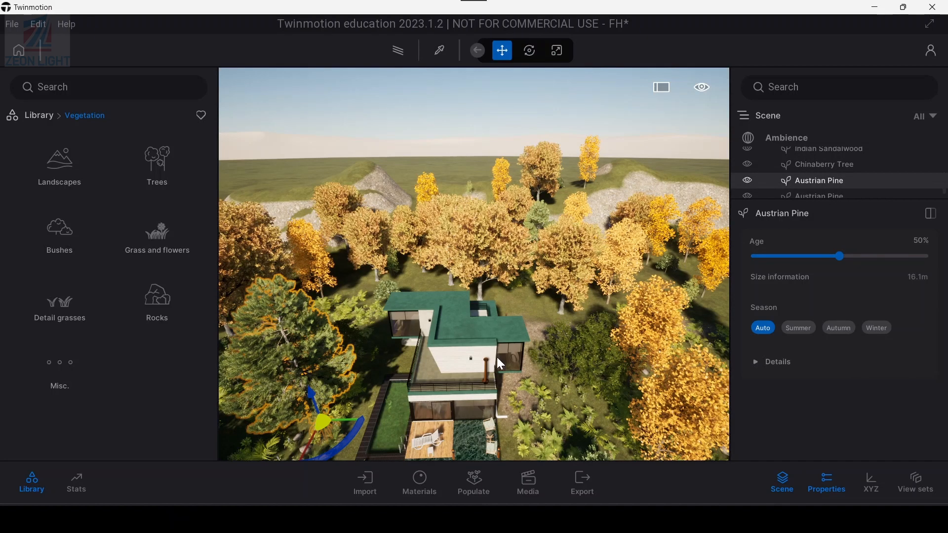
{"action": "middle_click_drag", "start_coordinate": [360, 411], "coordinate": [379, 371]}
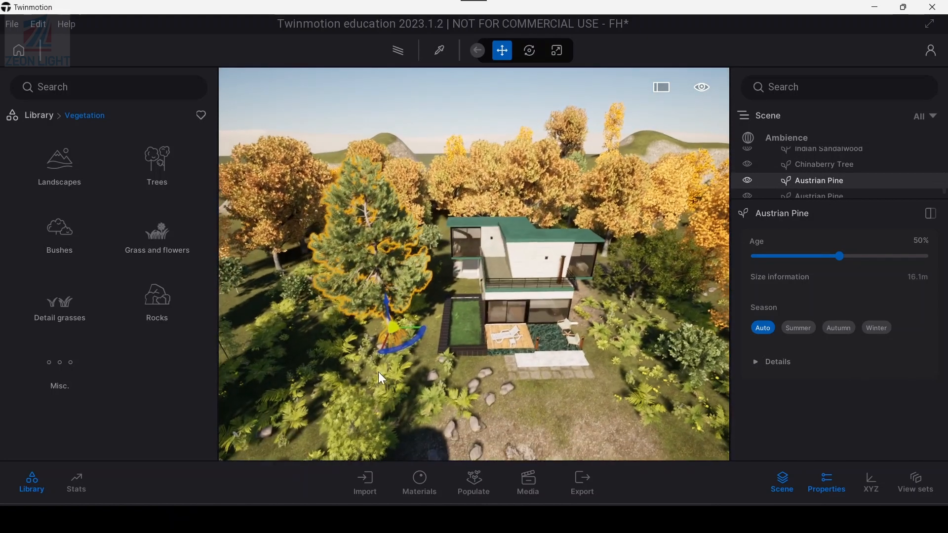
{"action": "scroll", "coordinate": [395, 338], "scroll_direction": "down", "scroll_amount": 1}
{"action": "scroll", "coordinate": [579, 268], "scroll_direction": "up", "scroll_amount": 1}
{"action": "scroll", "coordinate": [771, 178], "scroll_direction": "up", "scroll_amount": 1}
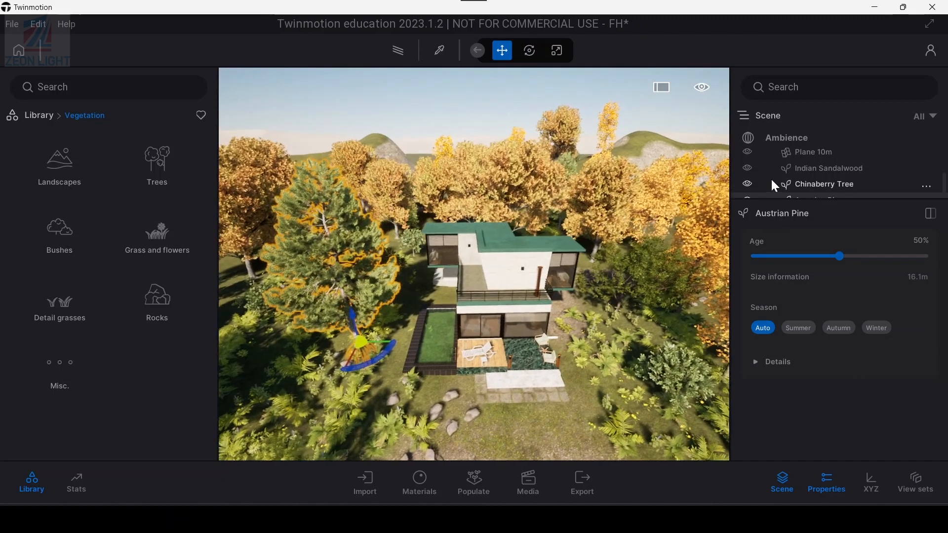
{"action": "left_click", "coordinate": [839, 330]}
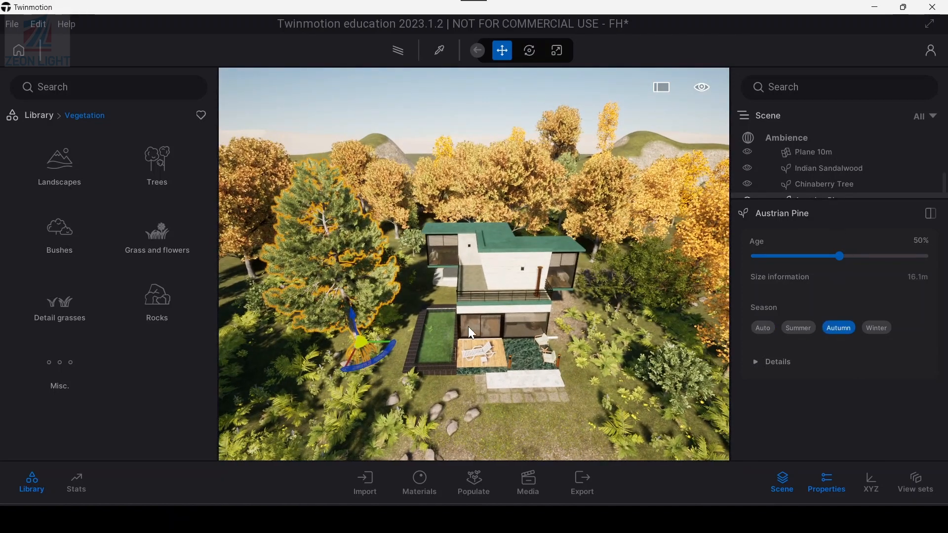
Step: Inspect the Turkey Oak behind the house, the Indian Sandalwood beside it and the painted shrubs in front of that tree
{"action": "left_click", "coordinate": [447, 210]}
{"action": "scroll", "coordinate": [620, 285], "scroll_direction": "down", "scroll_amount": 1}
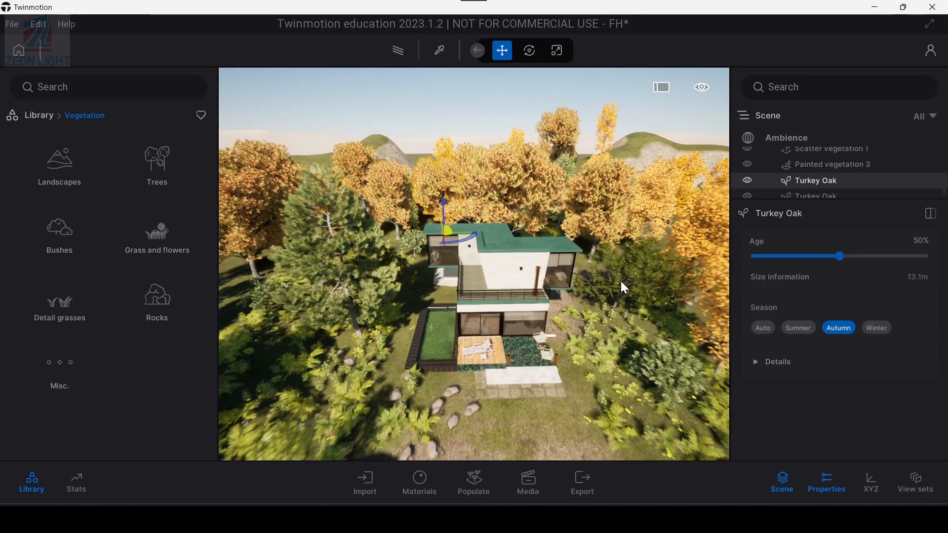
{"action": "key", "text": "Escape"}
{"action": "middle_click_drag", "start_coordinate": [620, 284], "coordinate": [586, 261]}
{"action": "left_click", "coordinate": [616, 250]}
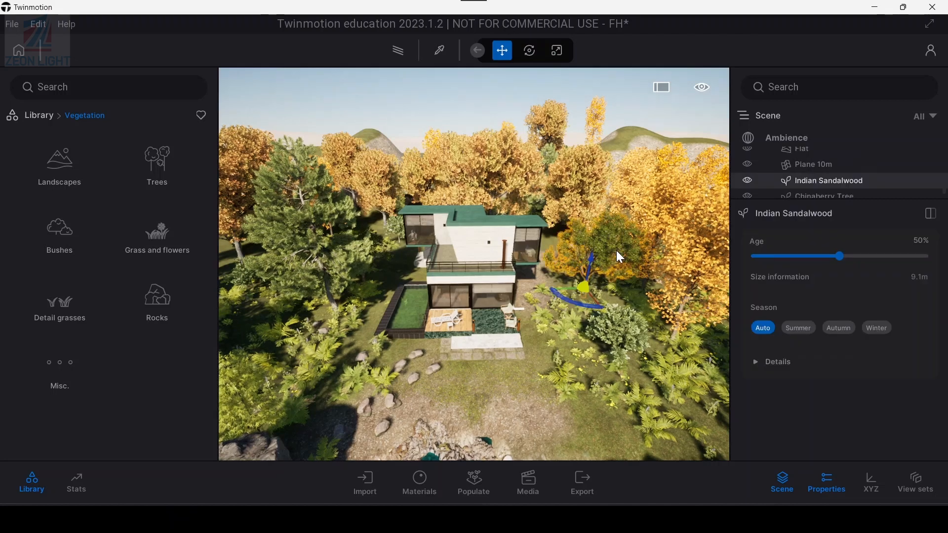
{"action": "left_click", "coordinate": [628, 326]}
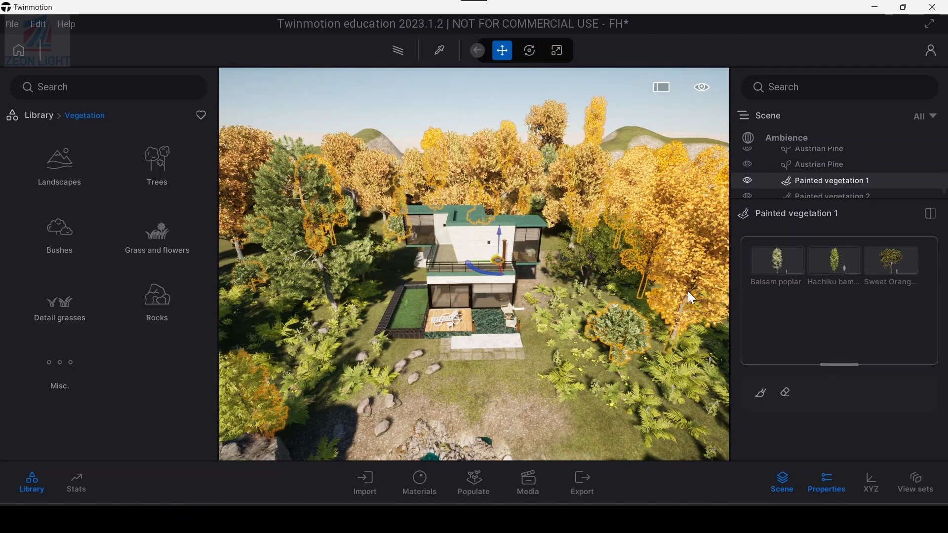
{"action": "key", "text": "Escape"}
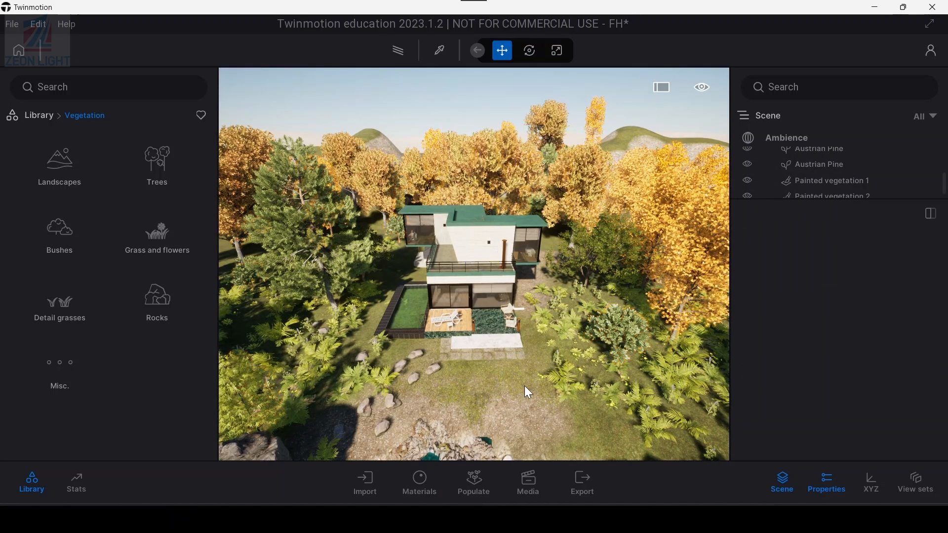
Step: Frame a low frontal view of the house from the rocky shore, with the terrace near the centre and autumn trees behind
{"action": "key", "text": "q"}
{"action": "key", "text": "q"}
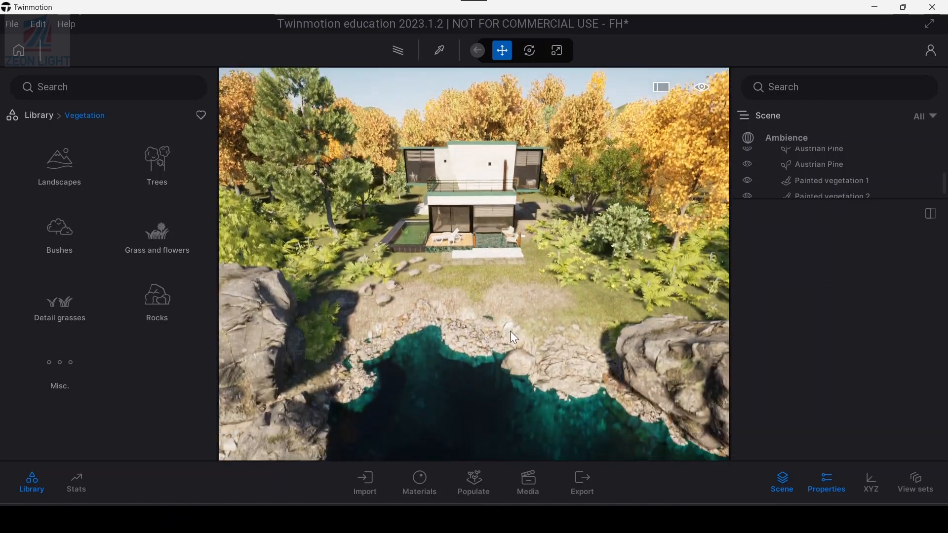
{"action": "right_click_drag", "start_coordinate": [510, 330], "coordinate": [505, 313]}
{"action": "key", "text": "e"}
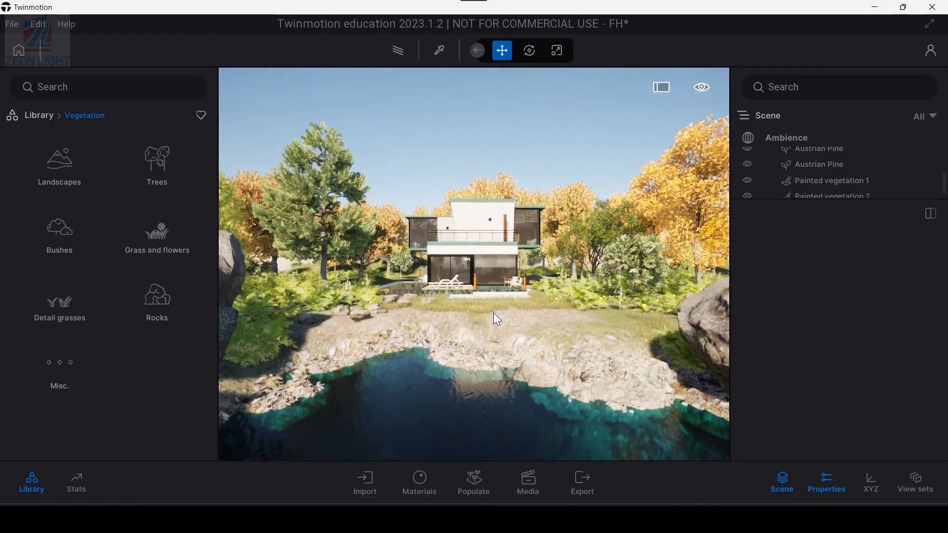
{"action": "key", "text": "w"}
{"action": "key", "text": "s"}
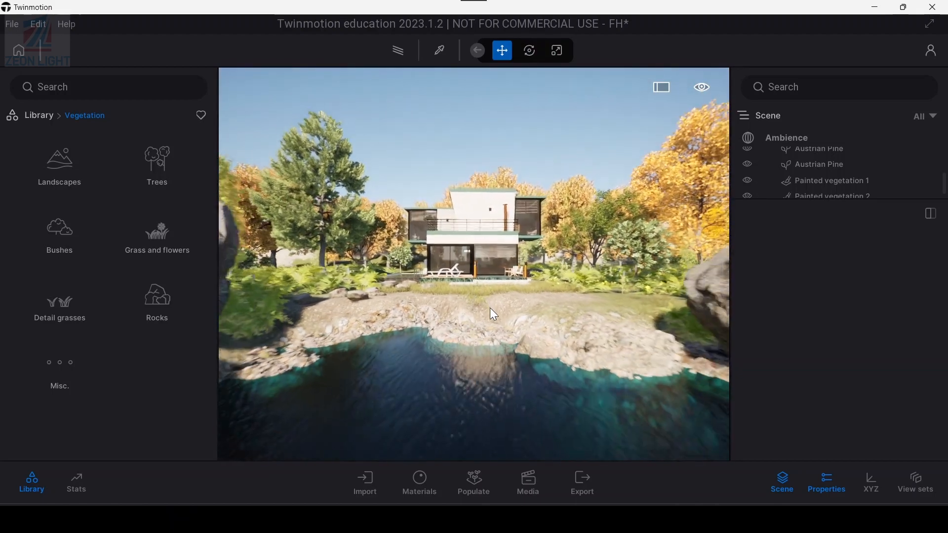
{"action": "key", "text": "q"}
{"action": "right_click_drag", "start_coordinate": [484, 312], "coordinate": [484, 301]}
{"action": "key", "text": "s"}
{"action": "key", "text": "e"}
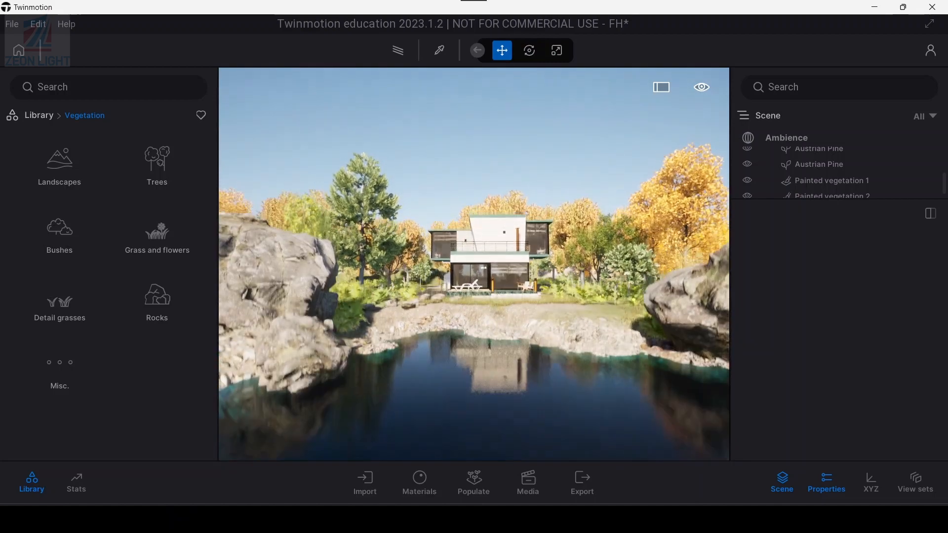
{"action": "key", "text": "w"}
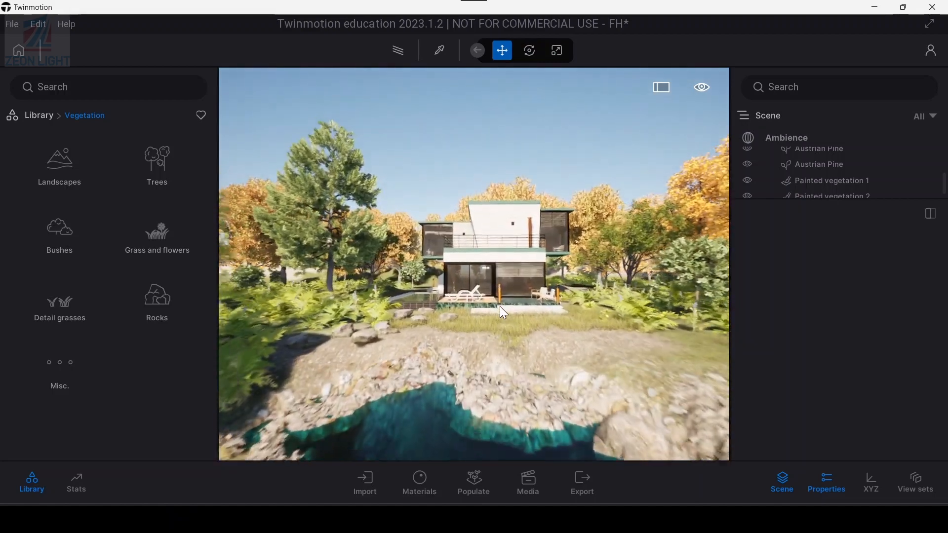
{"action": "key", "text": "w"}
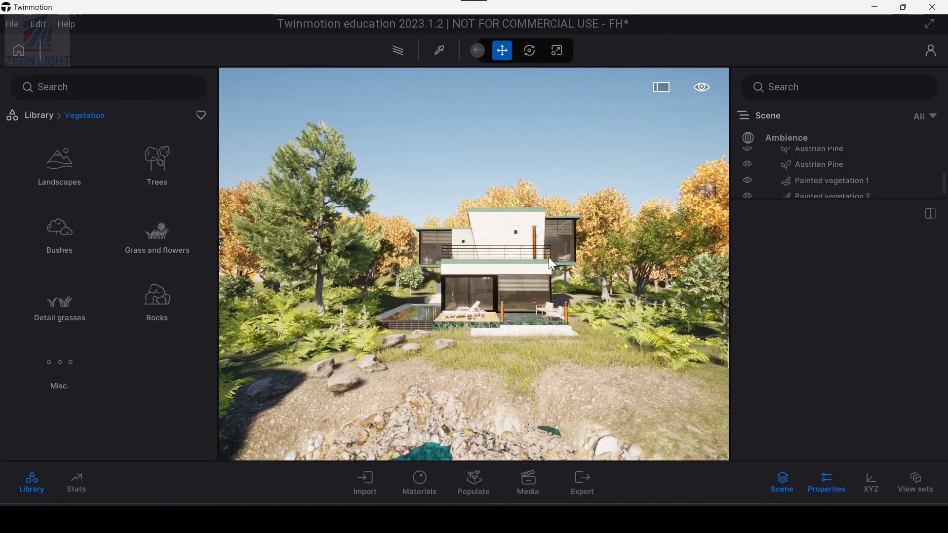
{"action": "key", "text": "d"}
{"action": "key", "text": "d"}
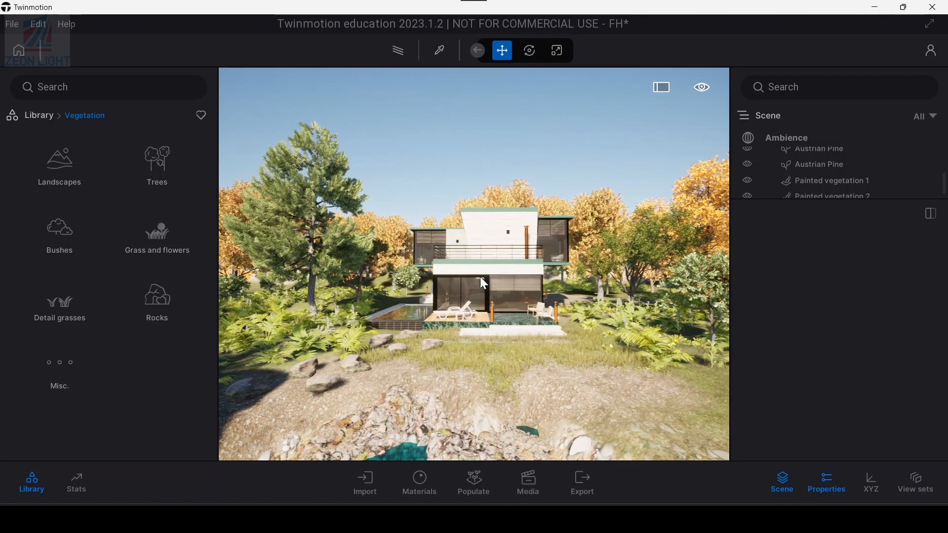
Step: Widen the viewport by closing the Library, Scene and Properties docks, and save the current house view as the first media image
{"action": "left_click", "coordinate": [529, 482]}
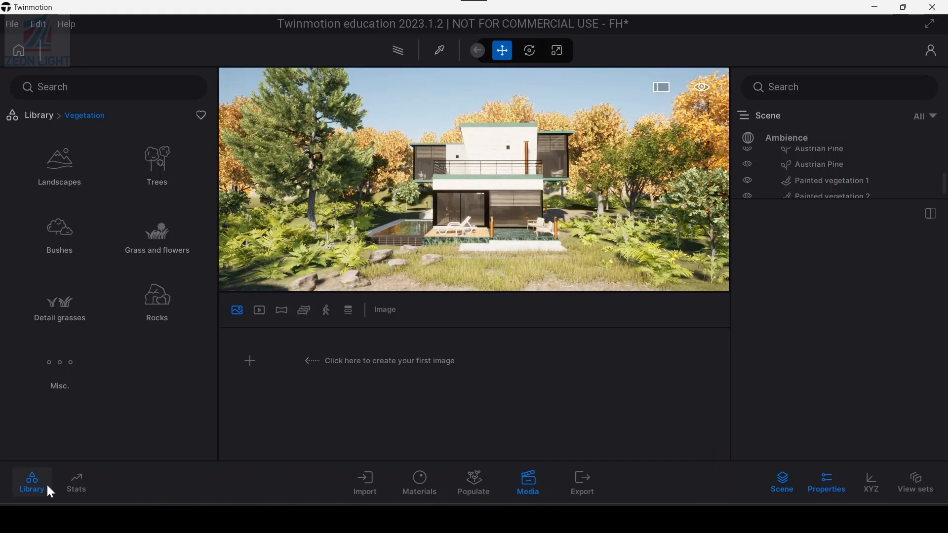
{"action": "left_click", "coordinate": [50, 493]}
{"action": "left_click", "coordinate": [781, 483]}
{"action": "left_click", "coordinate": [830, 485]}
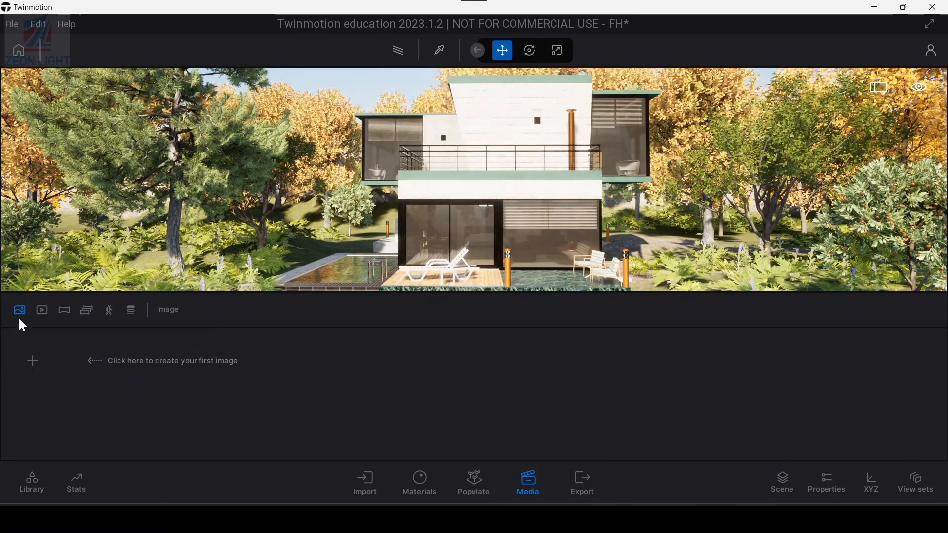
{"action": "left_click", "coordinate": [30, 362]}
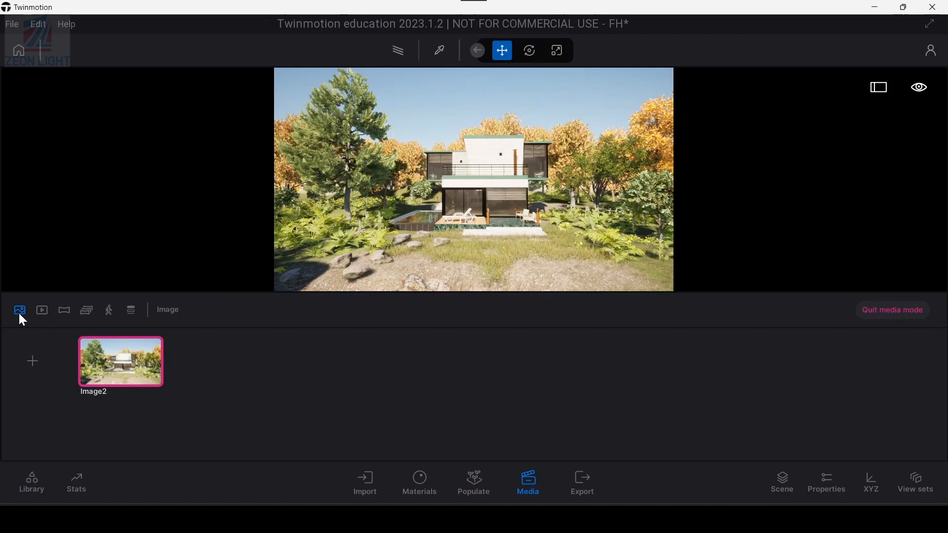
{"action": "left_click", "coordinate": [131, 362]}
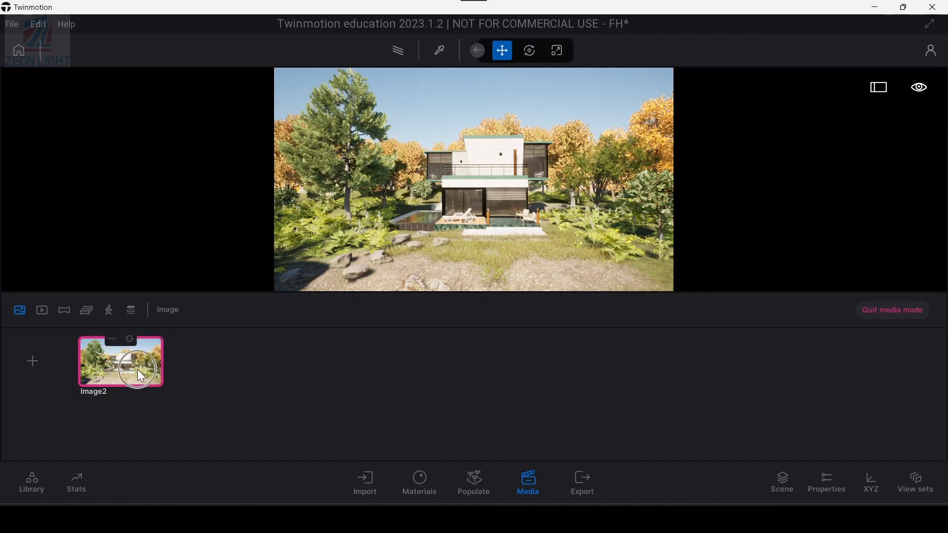
Step: Leave media mode and set the scene's time of day to 07:16
{"action": "left_click", "coordinate": [900, 309]}
{"action": "left_click", "coordinate": [528, 489]}
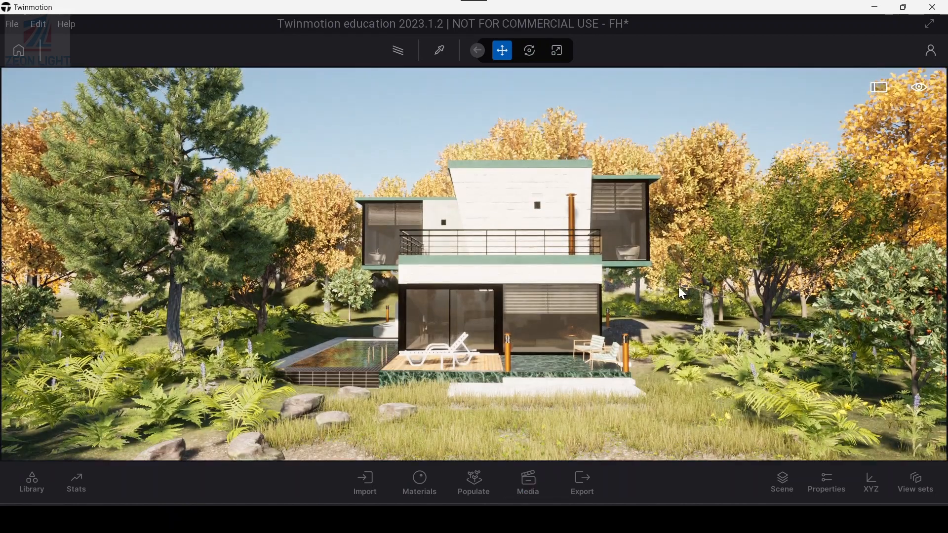
{"action": "left_click", "coordinate": [917, 88]}
{"action": "mouse_move", "coordinate": [919, 123]}
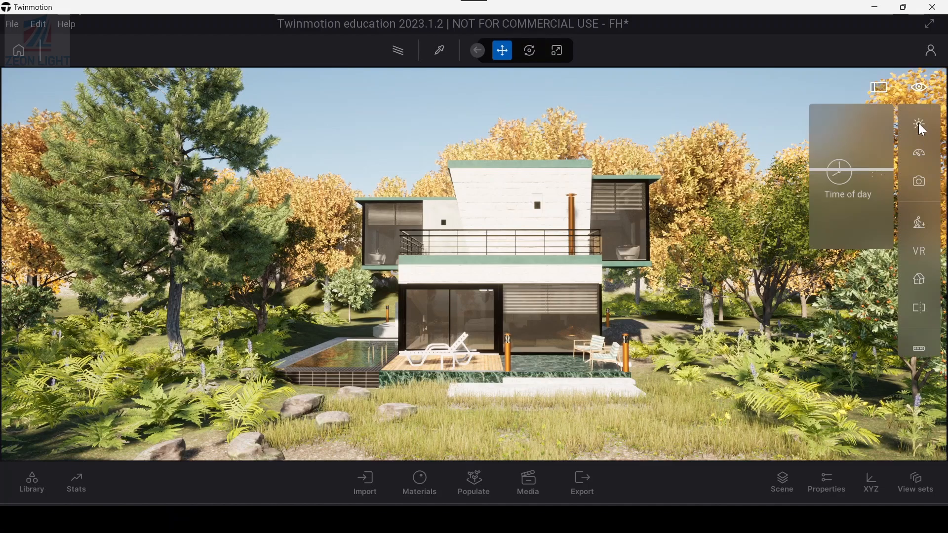
{"action": "left_click_drag", "start_coordinate": [830, 169], "coordinate": [833, 150]}
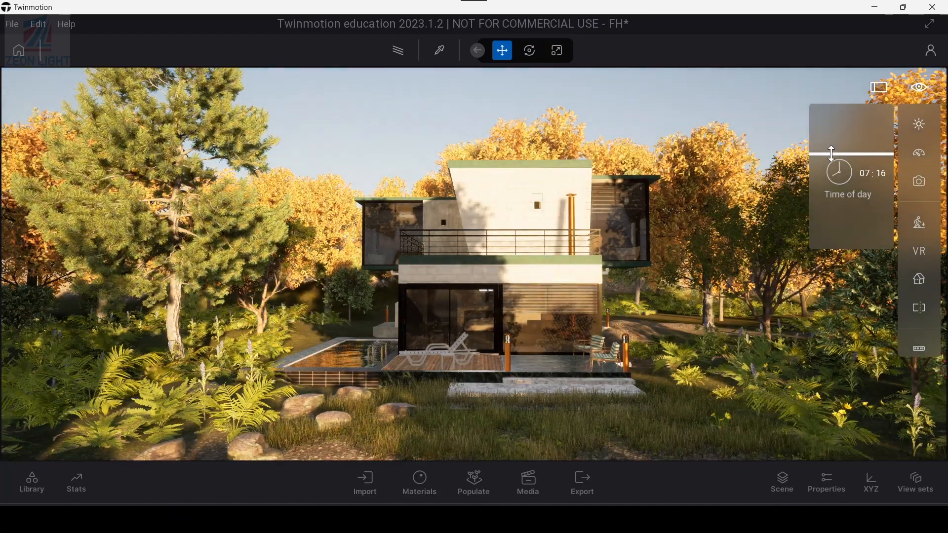
Step: Return to the saved house image in media mode to compare it with the changed scene lighting
{"action": "left_click", "coordinate": [528, 486]}
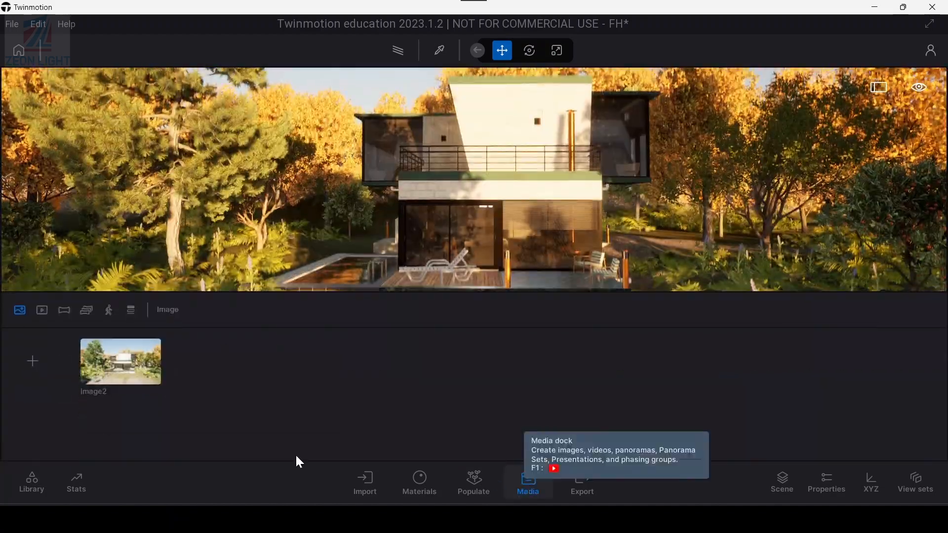
{"action": "left_click", "coordinate": [125, 371]}
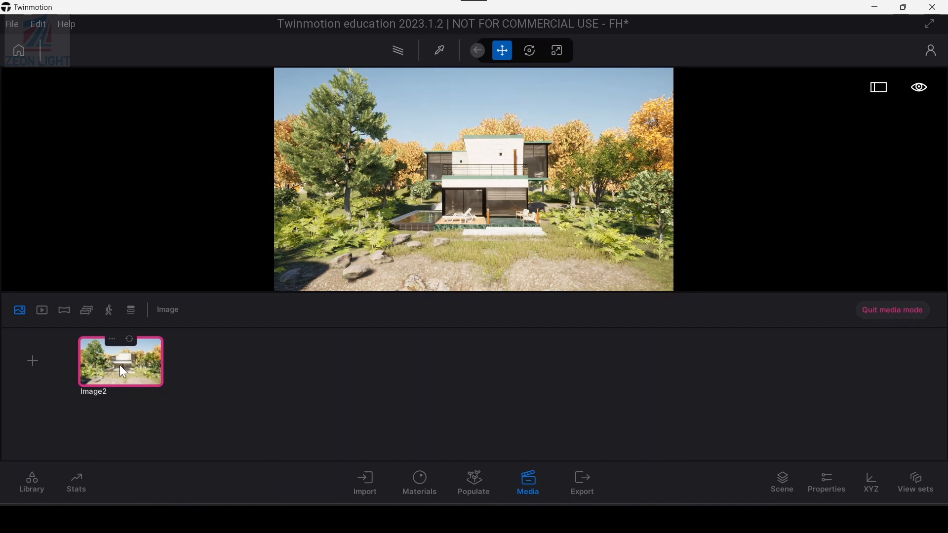
{"action": "mouse_move", "coordinate": [120, 366]}
{"action": "left_click", "coordinate": [113, 367]}
{"action": "left_click", "coordinate": [476, 192]}
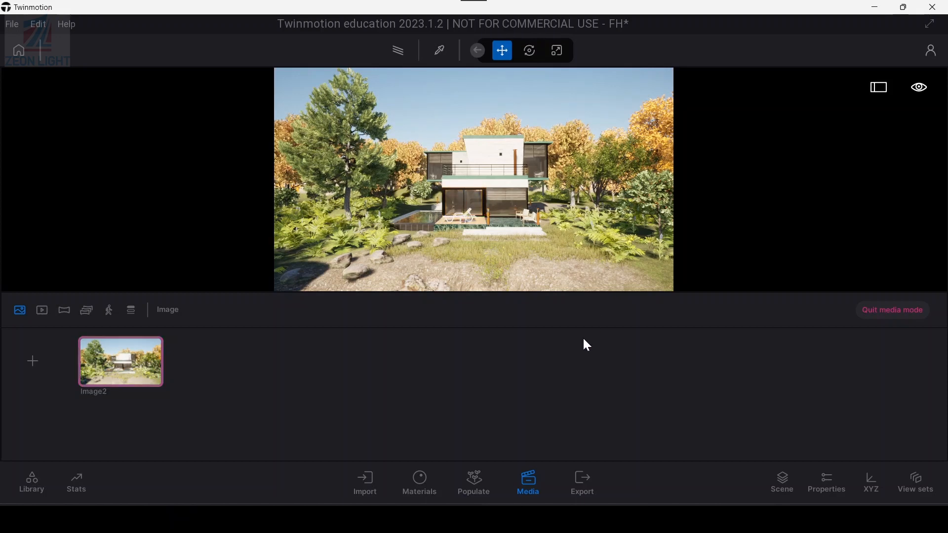
{"action": "left_click", "coordinate": [116, 367]}
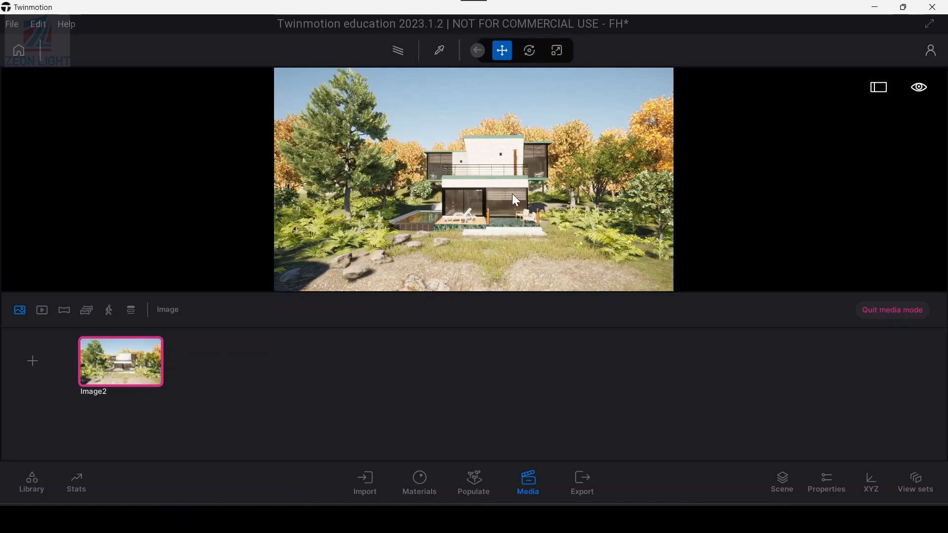
Step: Set the saved house image's camera focal length to 34 mm and slightly reframe the house front
{"action": "left_click", "coordinate": [829, 485]}
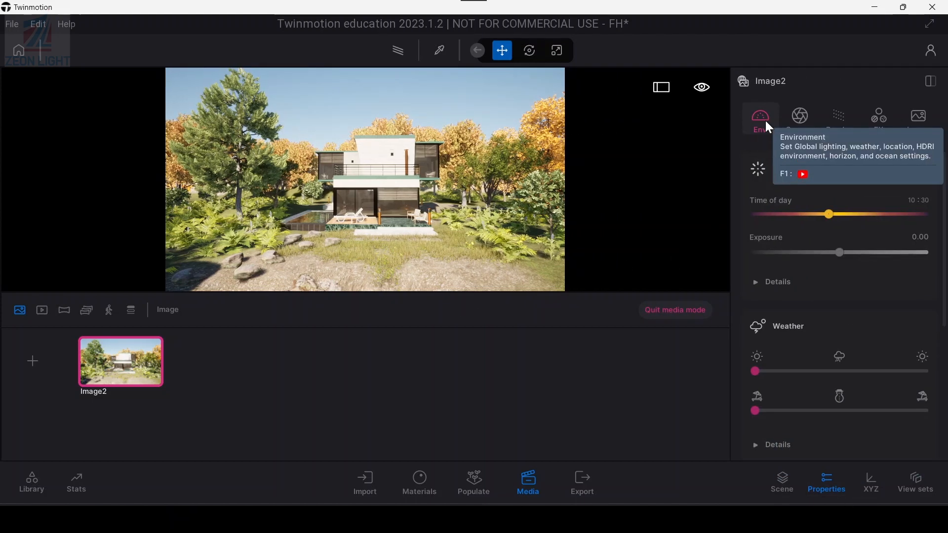
{"action": "left_click", "coordinate": [802, 117]}
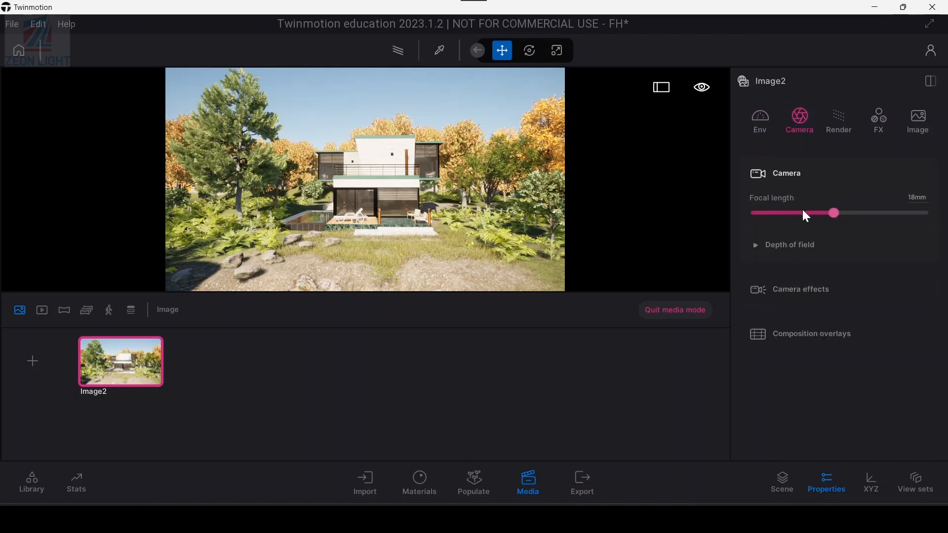
{"action": "left_click_drag", "start_coordinate": [835, 214], "coordinate": [858, 213]}
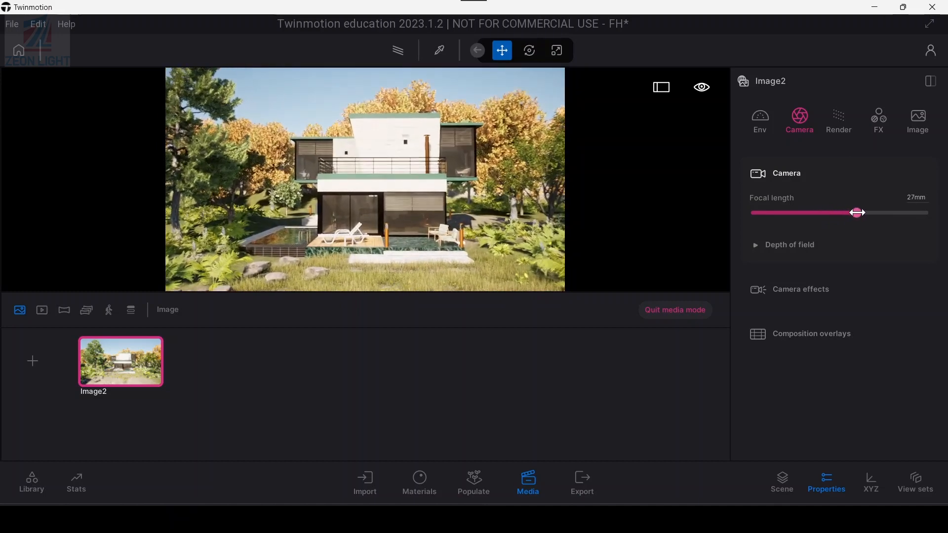
{"action": "middle_click_drag", "start_coordinate": [400, 189], "coordinate": [399, 182]}
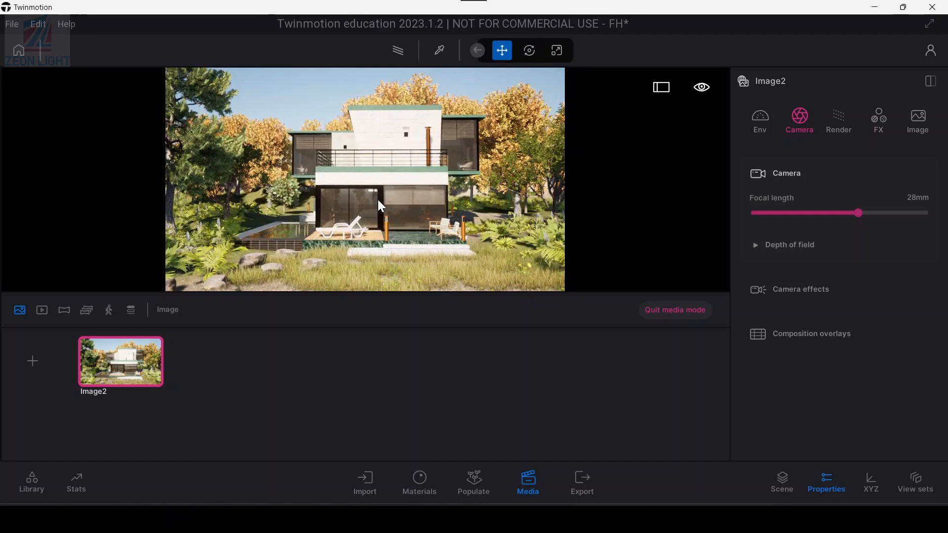
{"action": "middle_click_drag", "start_coordinate": [380, 204], "coordinate": [383, 208]}
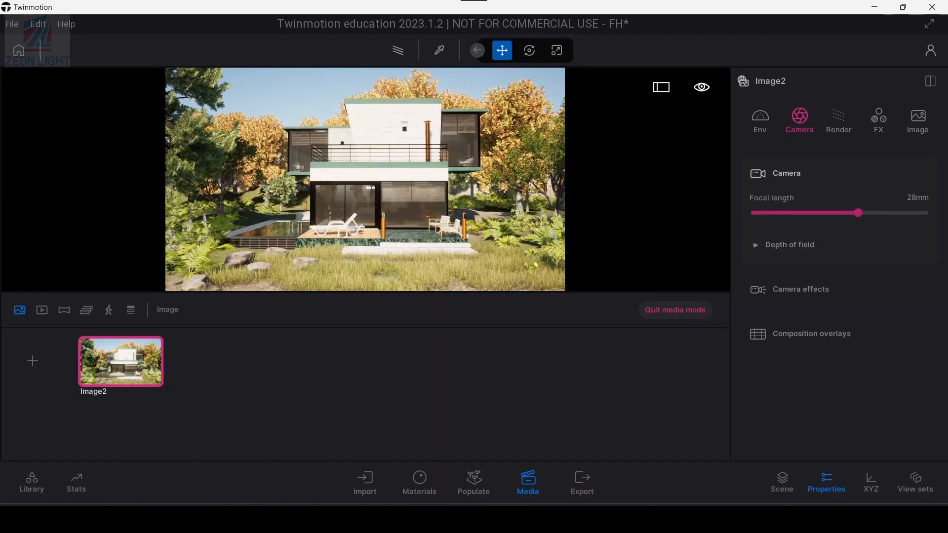
{"action": "right_click_drag", "start_coordinate": [375, 214], "coordinate": [375, 204]}
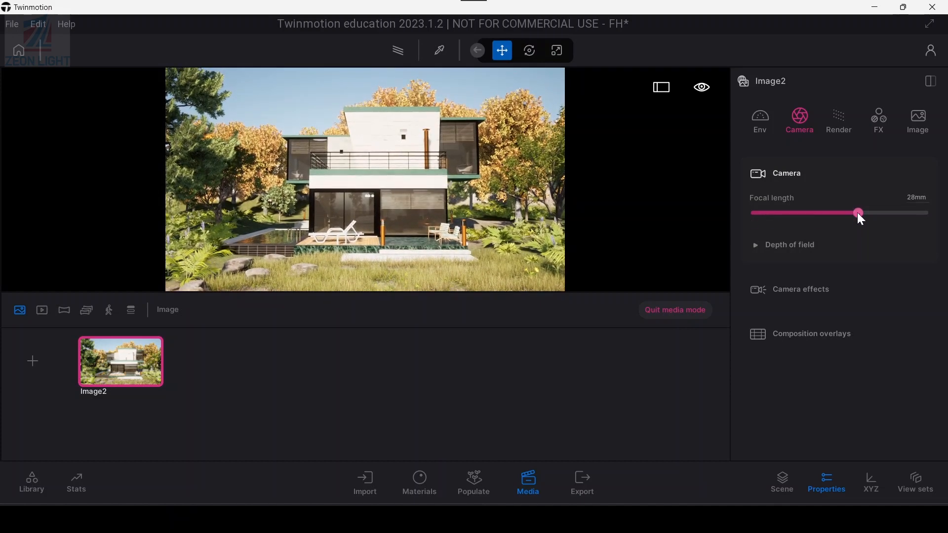
{"action": "left_click_drag", "start_coordinate": [865, 214], "coordinate": [869, 213]}
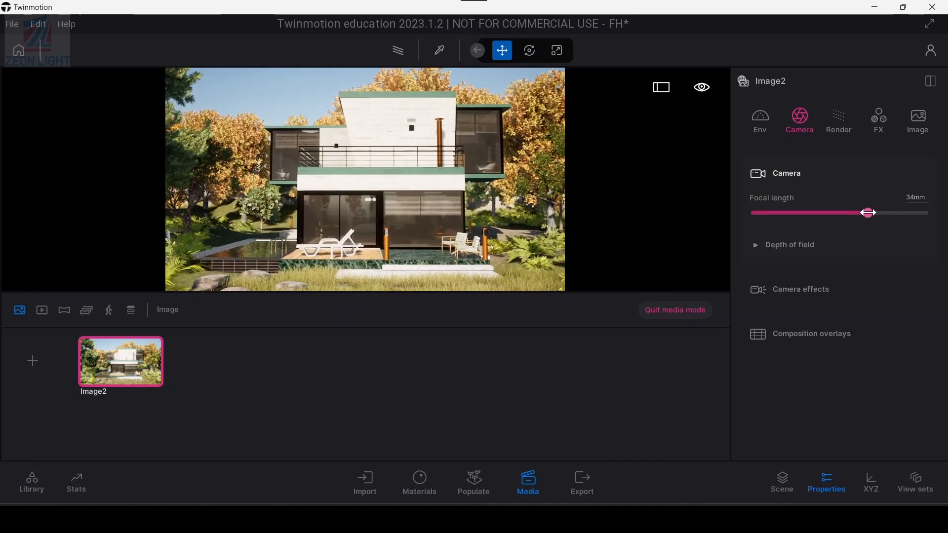
{"action": "scroll", "coordinate": [420, 186], "scroll_direction": "down", "scroll_amount": 1}
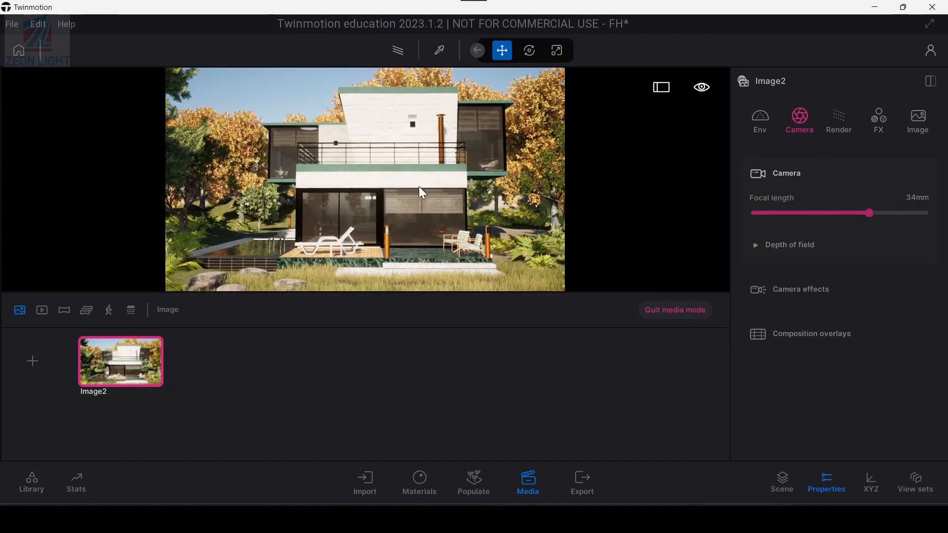
Step: Set the saved image's focal length to 40 mm and pull the camera back to fit the whole house front
{"action": "scroll", "coordinate": [407, 200], "scroll_direction": "down", "scroll_amount": 1}
{"action": "middle_click_drag", "start_coordinate": [406, 200], "coordinate": [407, 210]}
{"action": "scroll", "coordinate": [407, 201], "scroll_direction": "down", "scroll_amount": 1}
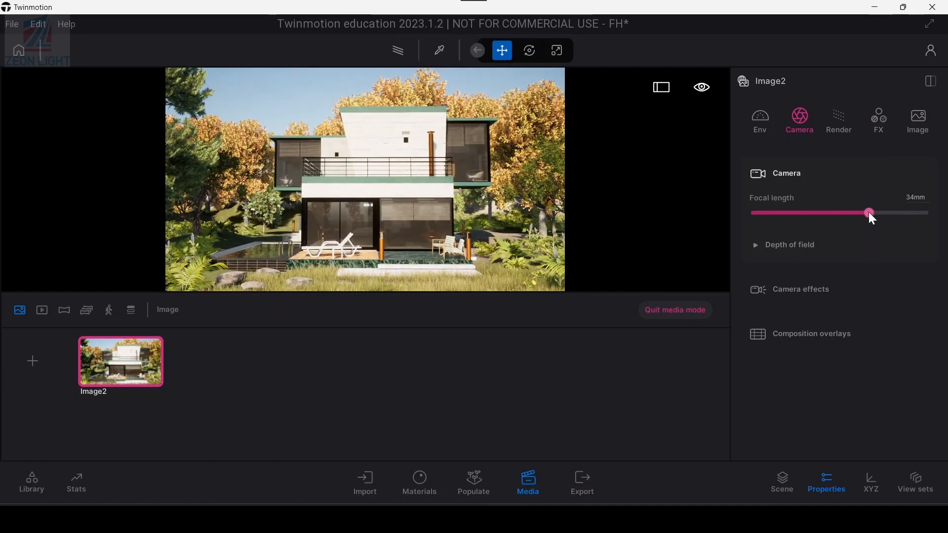
{"action": "left_click_drag", "start_coordinate": [870, 212], "coordinate": [877, 213]}
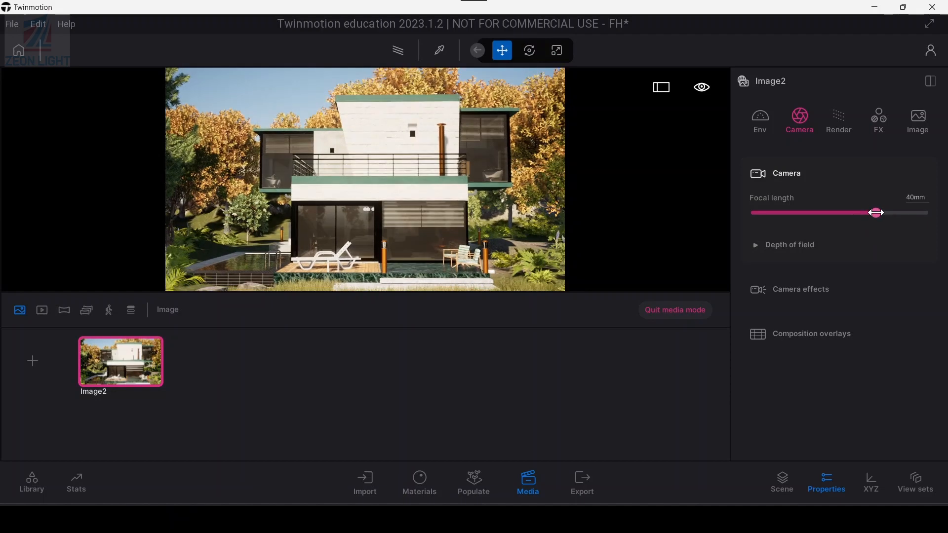
{"action": "scroll", "coordinate": [430, 206], "scroll_direction": "down", "scroll_amount": 2}
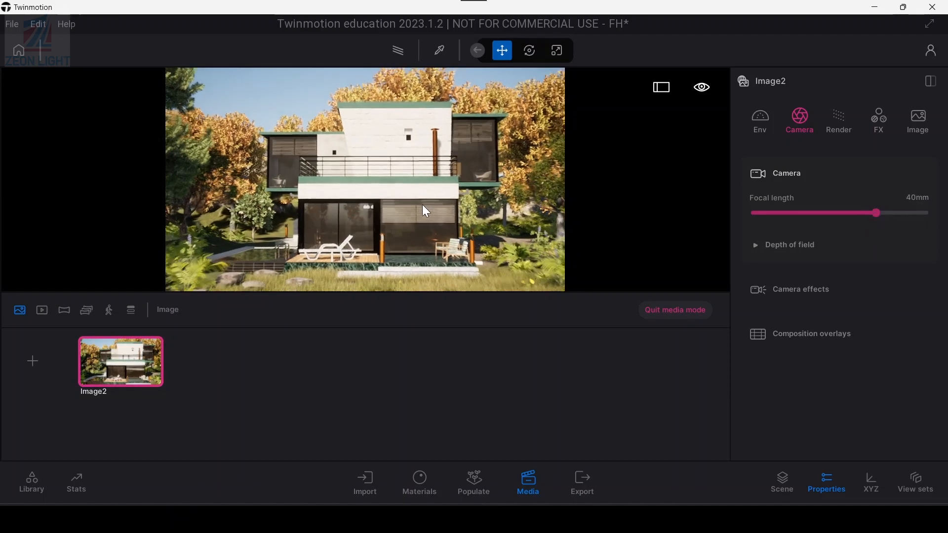
{"action": "scroll", "coordinate": [410, 196], "scroll_direction": "down", "scroll_amount": 2}
{"action": "scroll", "coordinate": [410, 194], "scroll_direction": "down", "scroll_amount": 1}
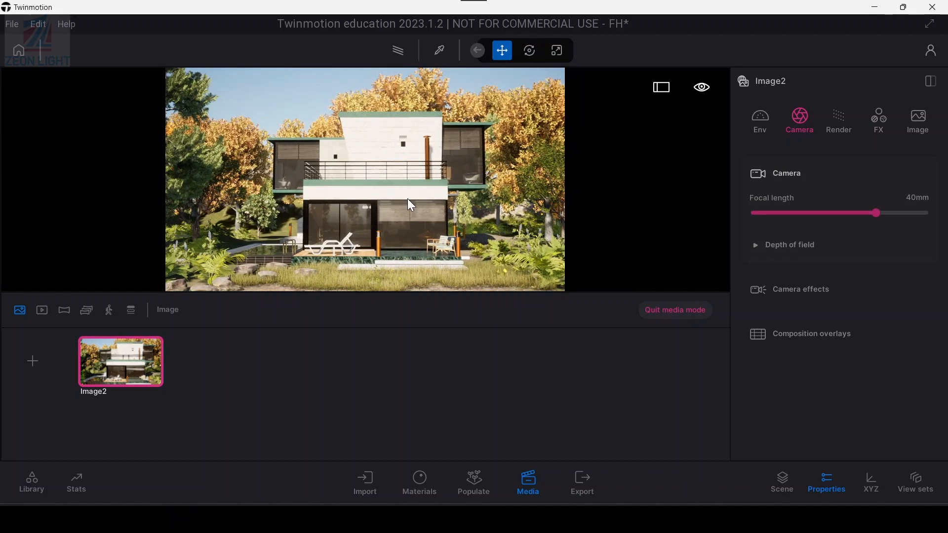
Step: Enable Parallelism in the image's camera effects to straighten the house's vertical lines
{"action": "left_click", "coordinate": [807, 339]}
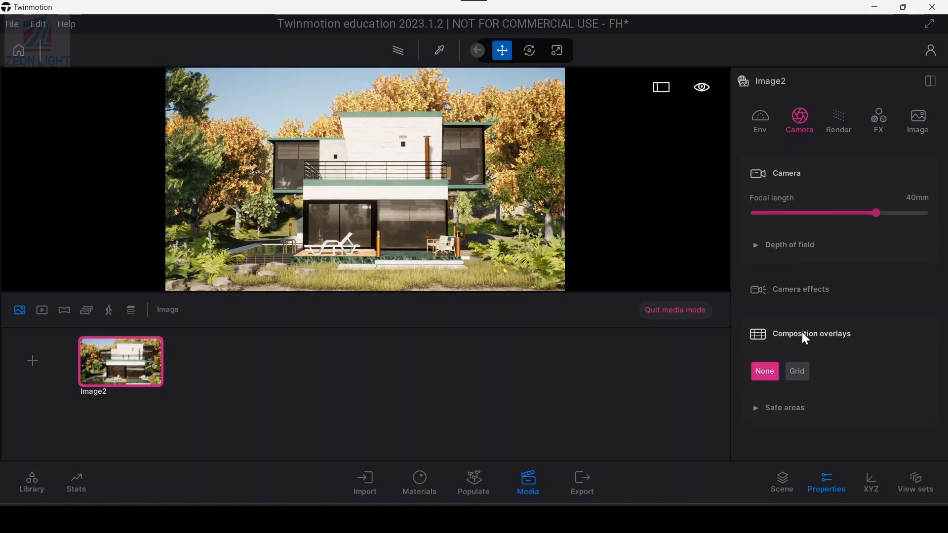
{"action": "left_click", "coordinate": [777, 406]}
{"action": "left_click", "coordinate": [776, 407]}
{"action": "left_click", "coordinate": [797, 290]}
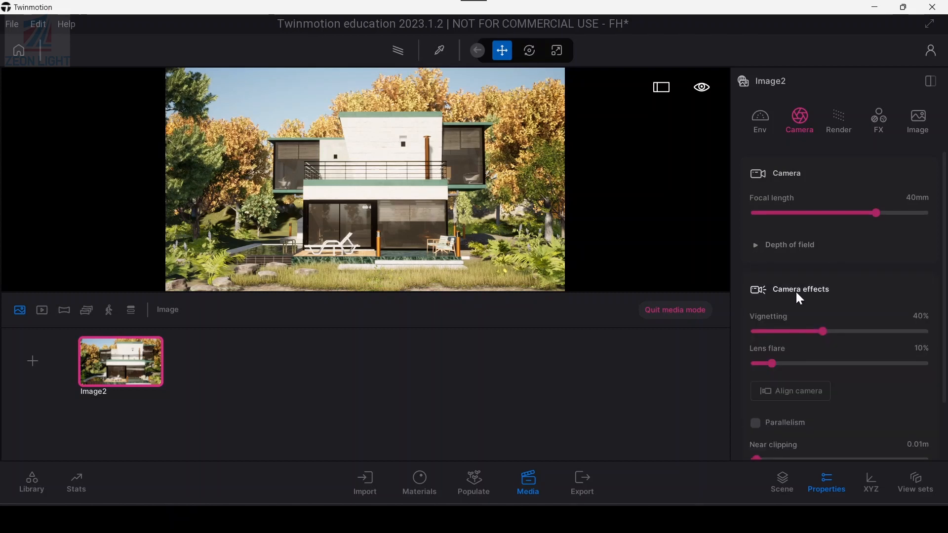
{"action": "scroll", "coordinate": [805, 345], "scroll_direction": "down", "scroll_amount": 1}
{"action": "scroll", "coordinate": [808, 326], "scroll_direction": "down", "scroll_amount": 3}
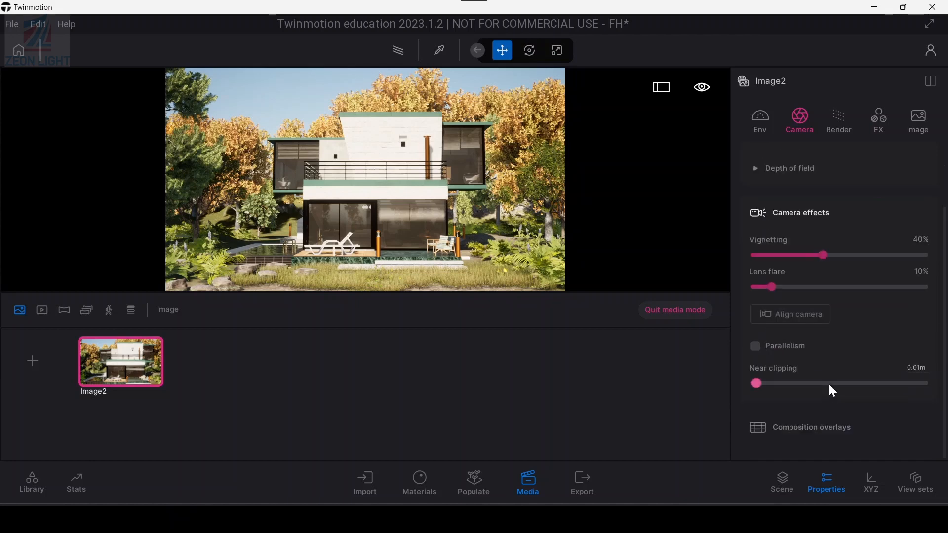
{"action": "left_click", "coordinate": [758, 347]}
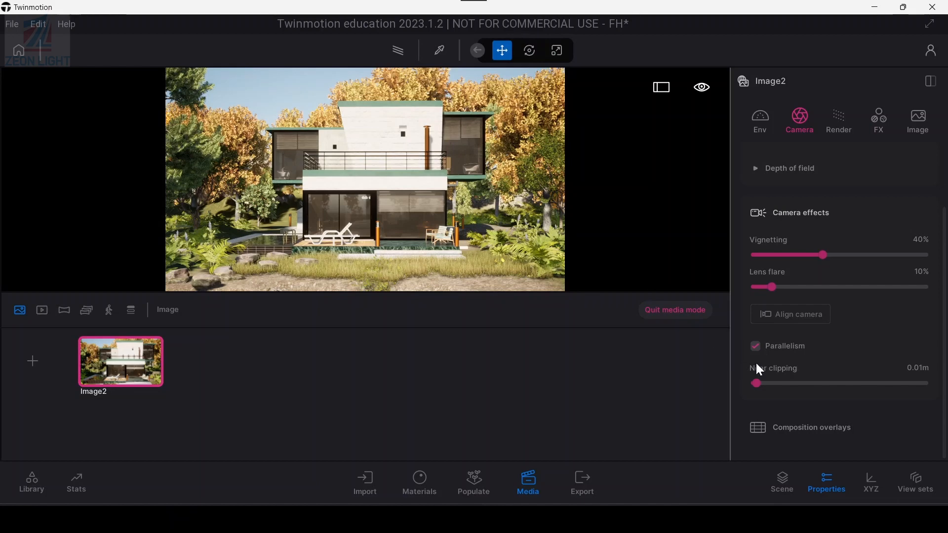
Step: Show the composition grid overlay and reframe the house within it
{"action": "left_click", "coordinate": [814, 429]}
{"action": "left_click", "coordinate": [801, 396]}
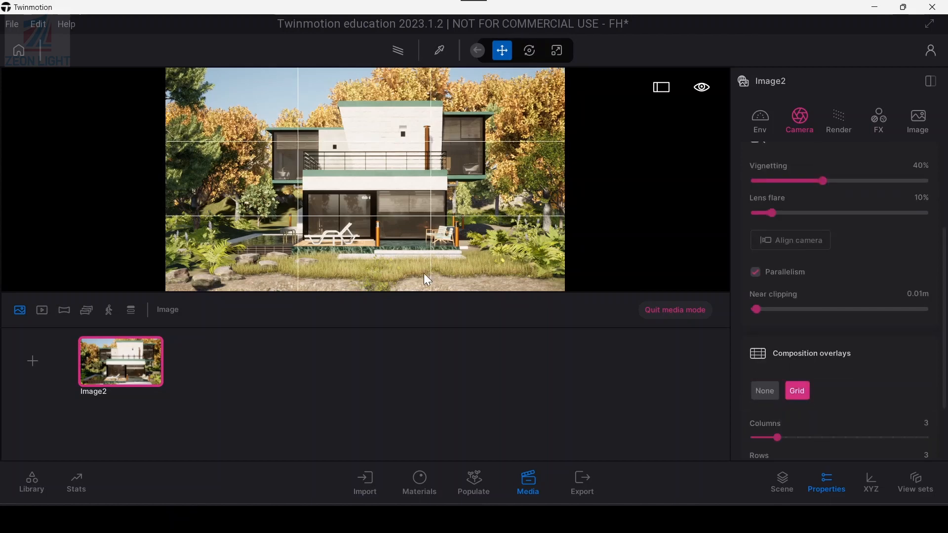
{"action": "middle_click_drag", "start_coordinate": [408, 190], "coordinate": [373, 201]}
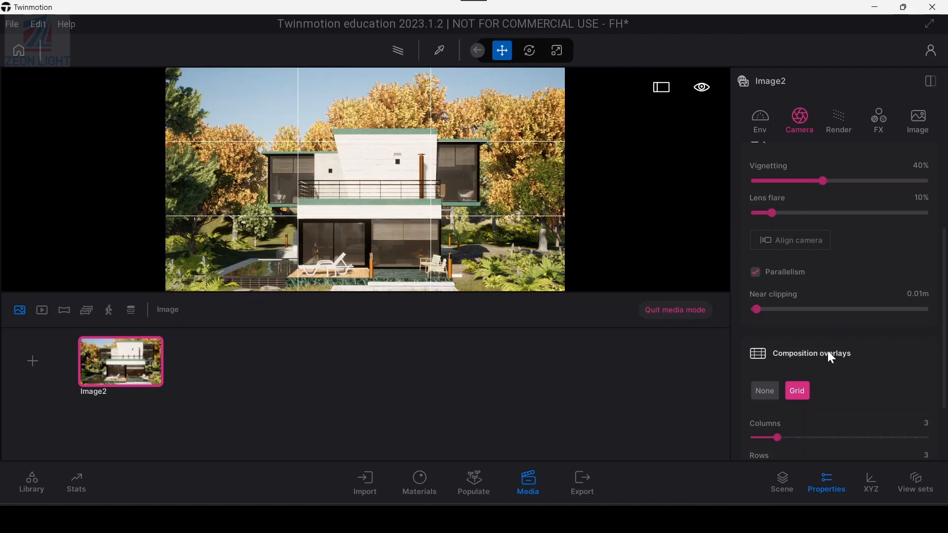
Step: Set the image's vignetting to 96% and lens flare to 11%
{"action": "scroll", "coordinate": [827, 353], "scroll_direction": "up", "scroll_amount": 3}
{"action": "scroll", "coordinate": [819, 267], "scroll_direction": "up", "scroll_amount": 2}
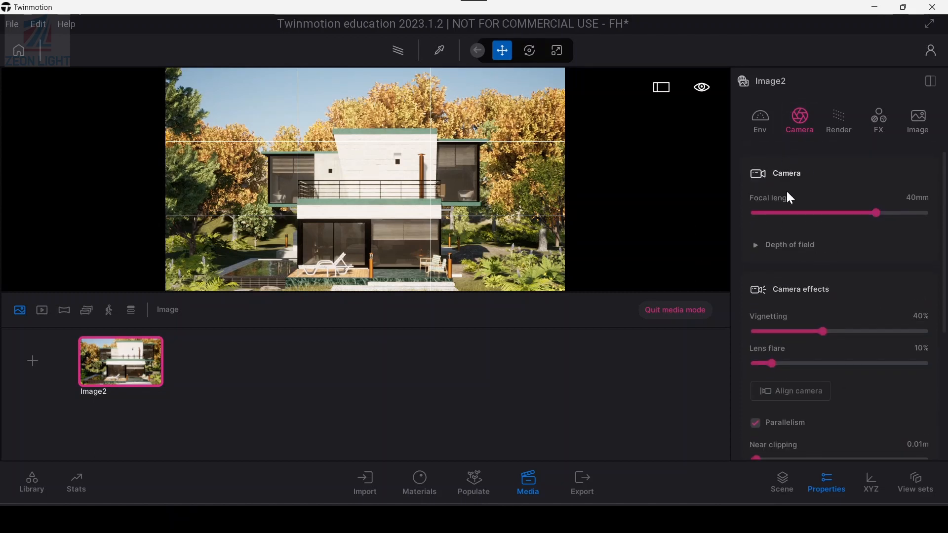
{"action": "left_click", "coordinate": [756, 247]}
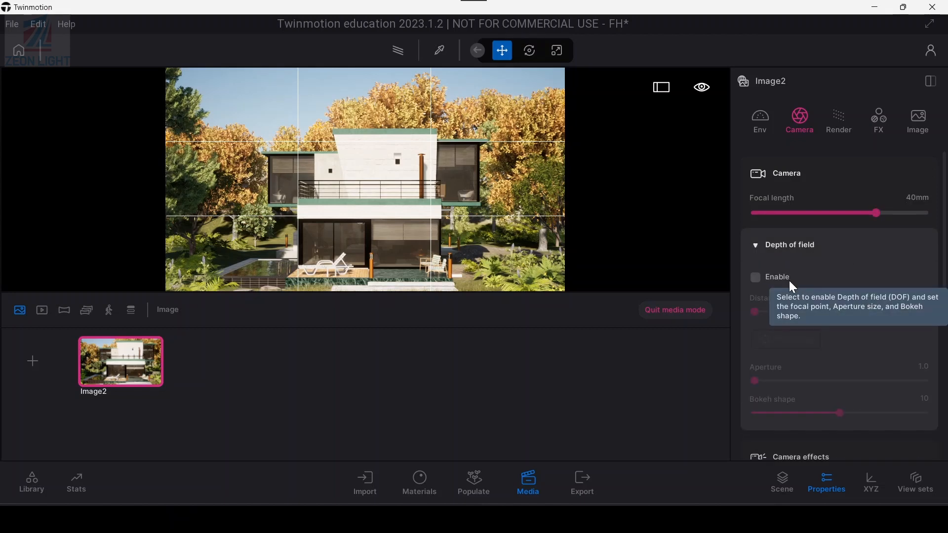
{"action": "left_click", "coordinate": [759, 245]}
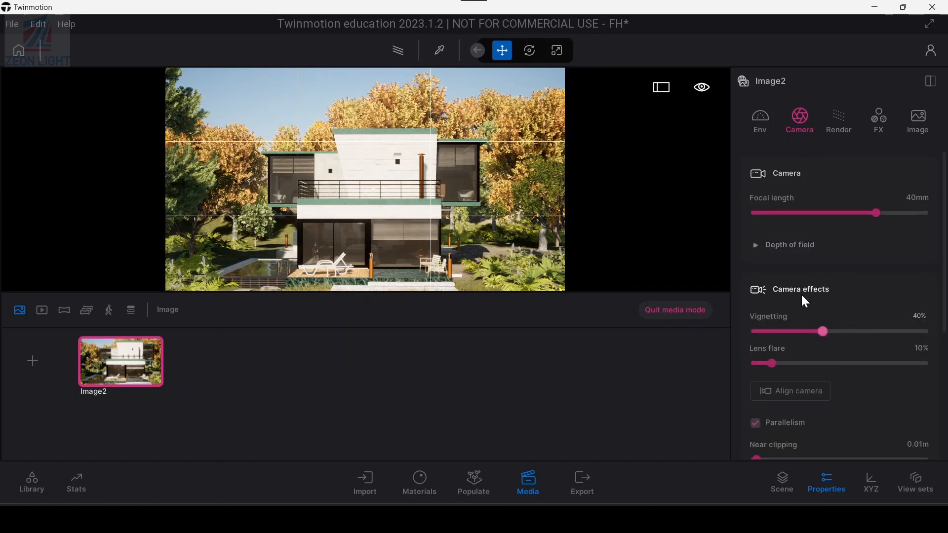
{"action": "left_click_drag", "start_coordinate": [825, 331], "coordinate": [918, 338]}
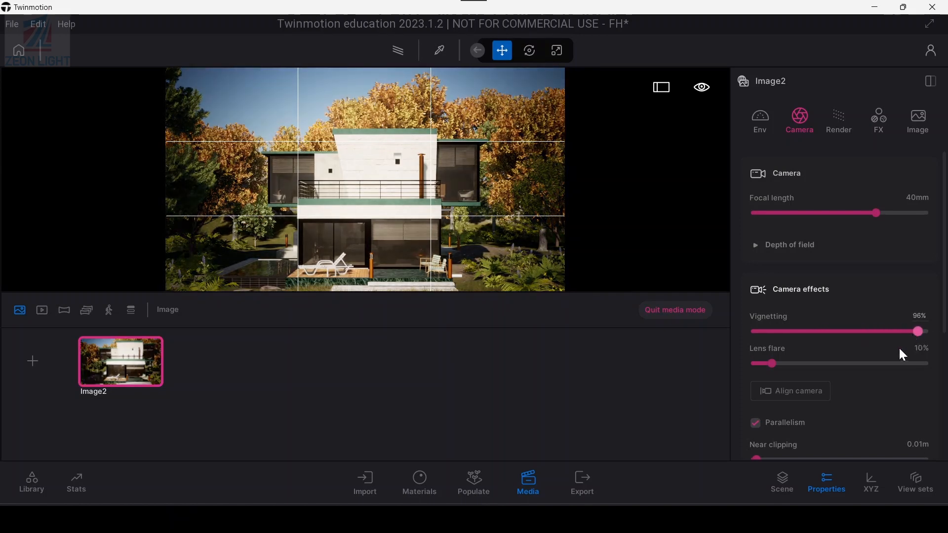
{"action": "scroll", "coordinate": [840, 381], "scroll_direction": "down", "scroll_amount": 2}
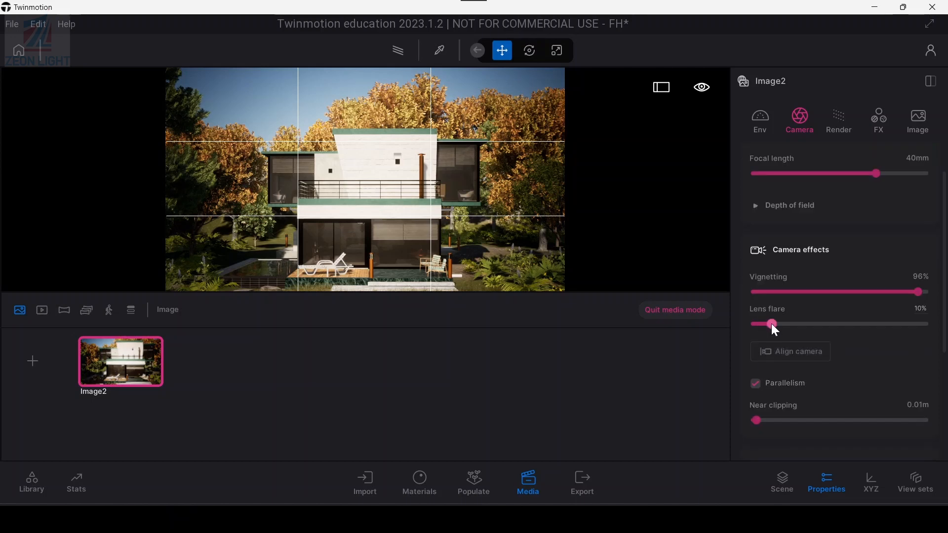
{"action": "mouse_move", "coordinate": [772, 324]}
{"action": "left_mouse_down"}
{"action": "mouse_move", "coordinate": [813, 327]}
{"action": "mouse_move", "coordinate": [770, 327]}
{"action": "left_mouse_up"}
{"action": "mouse_move", "coordinate": [770, 324]}
{"action": "left_mouse_down"}
{"action": "mouse_move", "coordinate": [893, 323]}
{"action": "mouse_move", "coordinate": [773, 327]}
{"action": "left_mouse_up"}
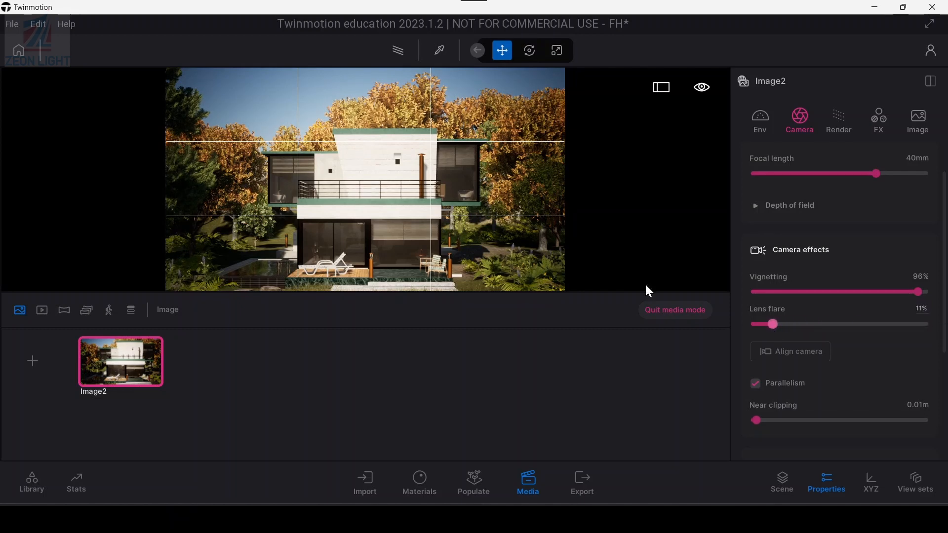
Step: Align the camera to the house's front wall, adjust the framing and return to the move tool
{"action": "left_click", "coordinate": [790, 355]}
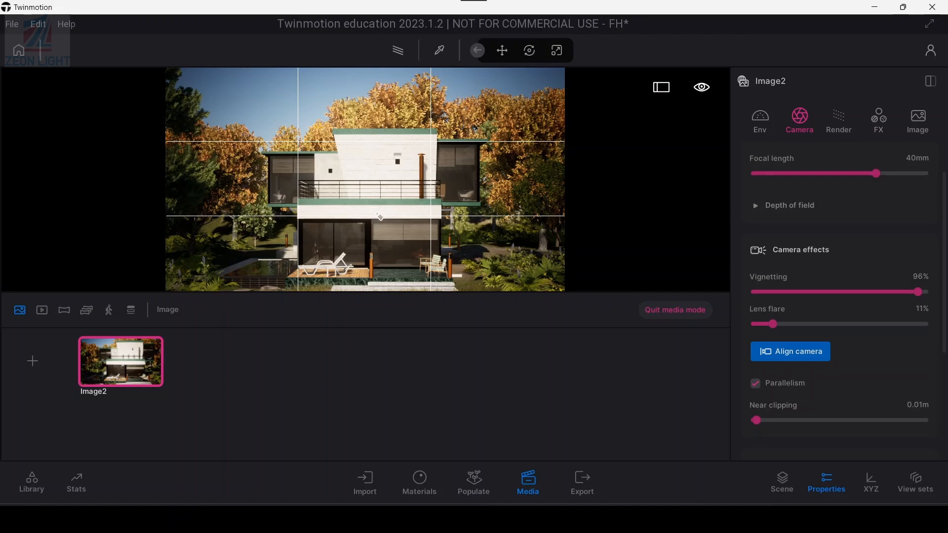
{"action": "left_click", "coordinate": [370, 210]}
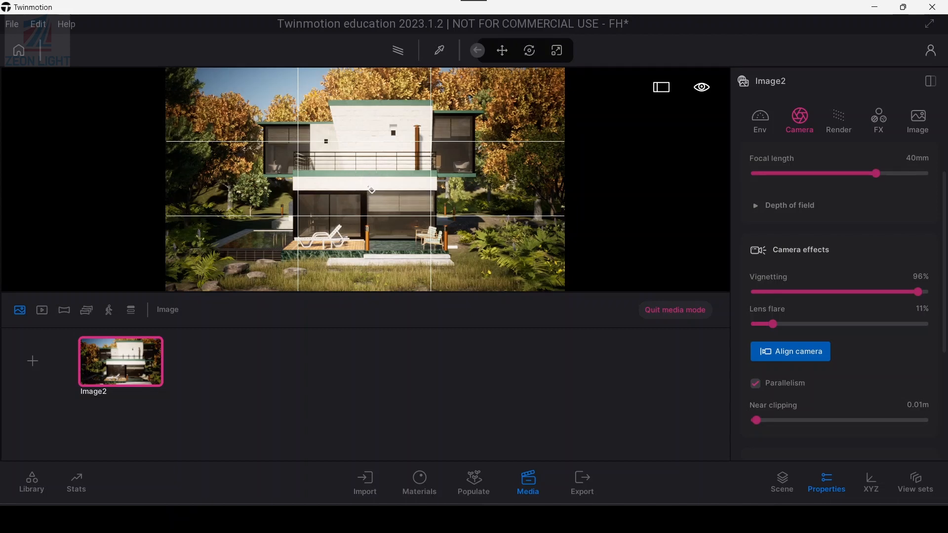
{"action": "left_click", "coordinate": [365, 177]}
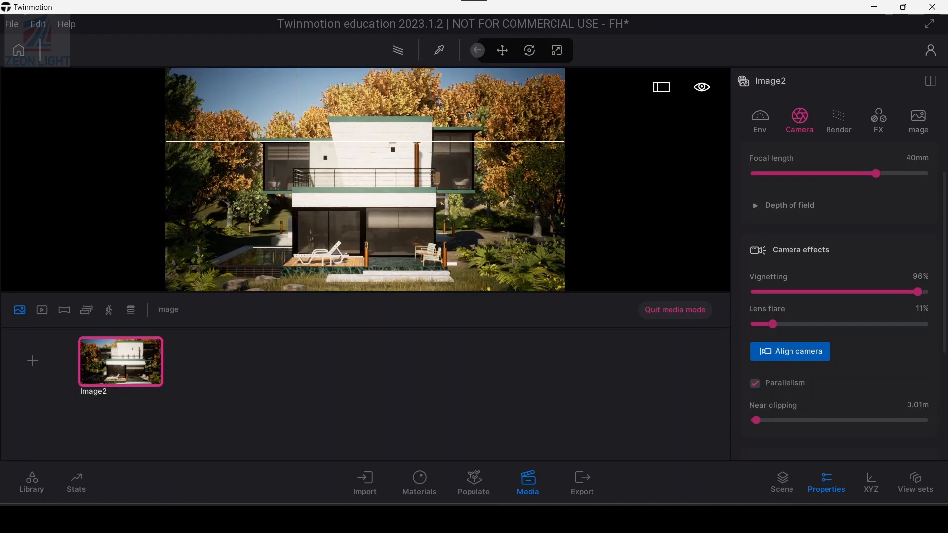
{"action": "right_click_drag", "start_coordinate": [346, 192], "coordinate": [346, 188]}
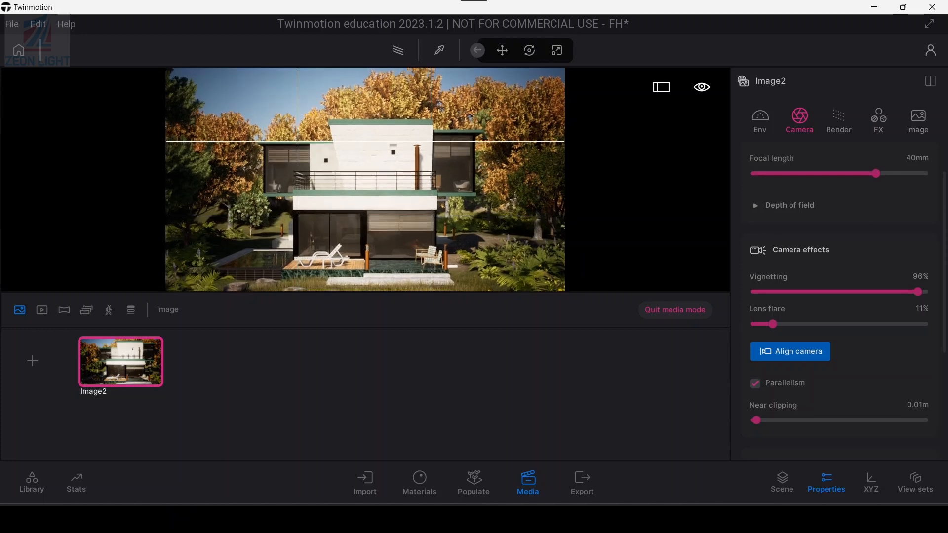
{"action": "left_click", "coordinate": [502, 51]}
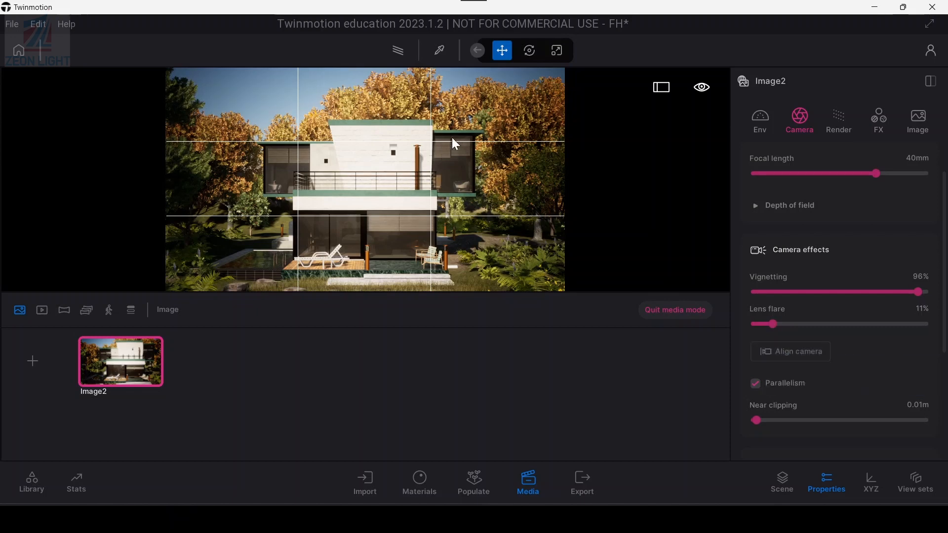
Step: Reduce the camera's near clipping to 0.001 m
{"action": "scroll", "coordinate": [810, 387], "scroll_direction": "down", "scroll_amount": 2}
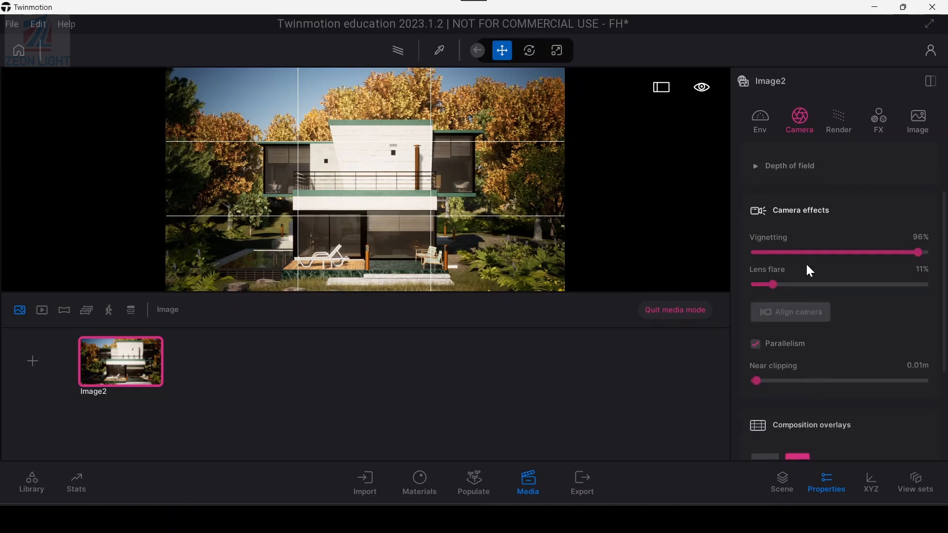
{"action": "scroll", "coordinate": [805, 230], "scroll_direction": "up", "scroll_amount": 3}
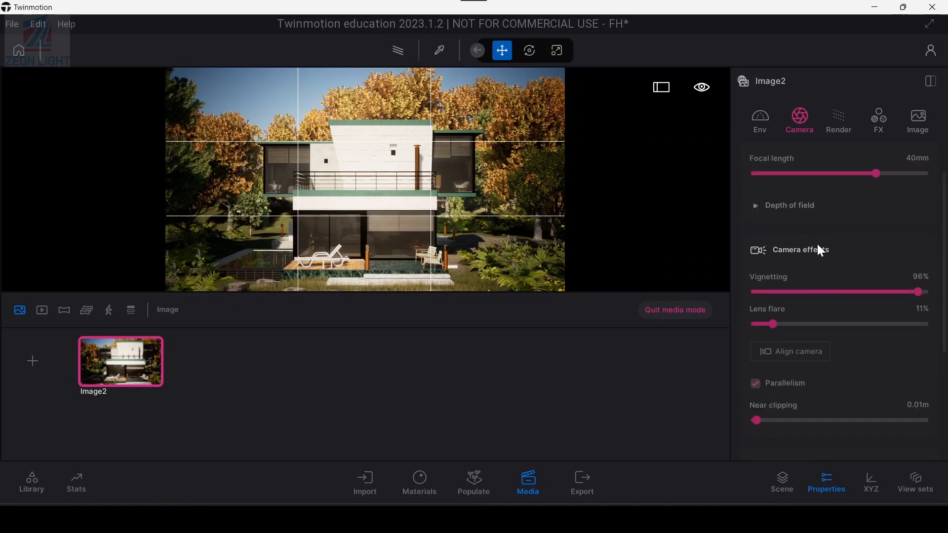
{"action": "scroll", "coordinate": [818, 276], "scroll_direction": "down", "scroll_amount": 3}
{"action": "scroll", "coordinate": [819, 274], "scroll_direction": "up", "scroll_amount": 3}
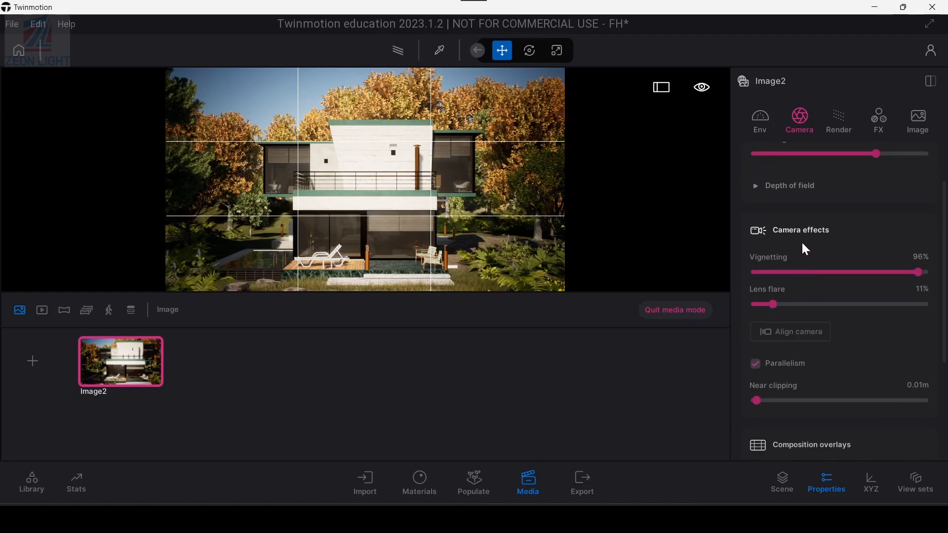
{"action": "scroll", "coordinate": [793, 321], "scroll_direction": "down", "scroll_amount": 1}
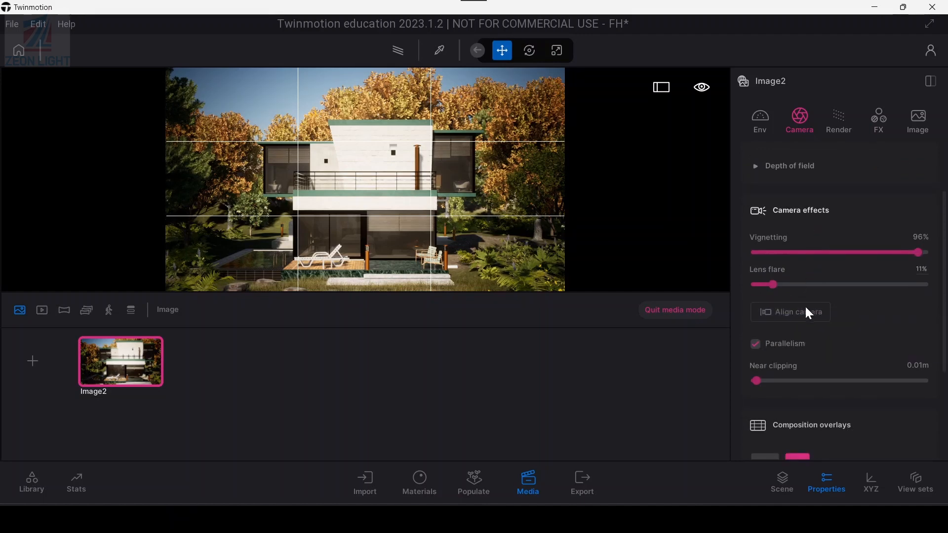
{"action": "scroll", "coordinate": [816, 342], "scroll_direction": "down", "scroll_amount": 1}
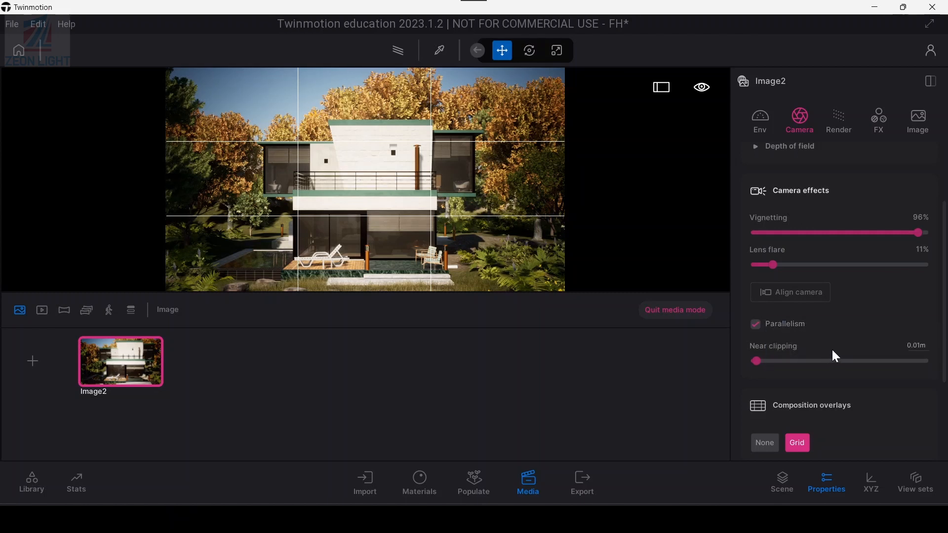
{"action": "scroll", "coordinate": [832, 349], "scroll_direction": "down", "scroll_amount": 1}
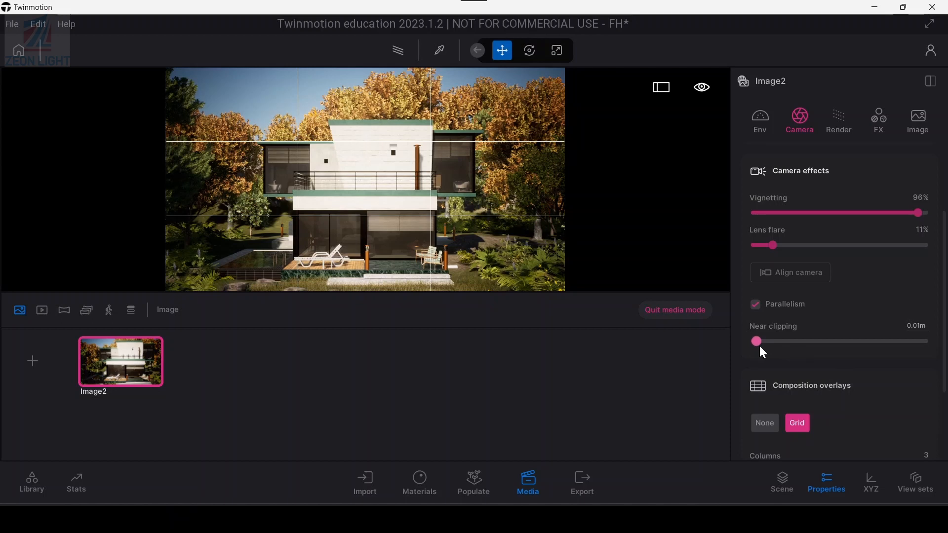
{"action": "left_click_drag", "start_coordinate": [761, 343], "coordinate": [742, 355]}
{"action": "scroll", "coordinate": [829, 360], "scroll_direction": "down", "scroll_amount": 2}
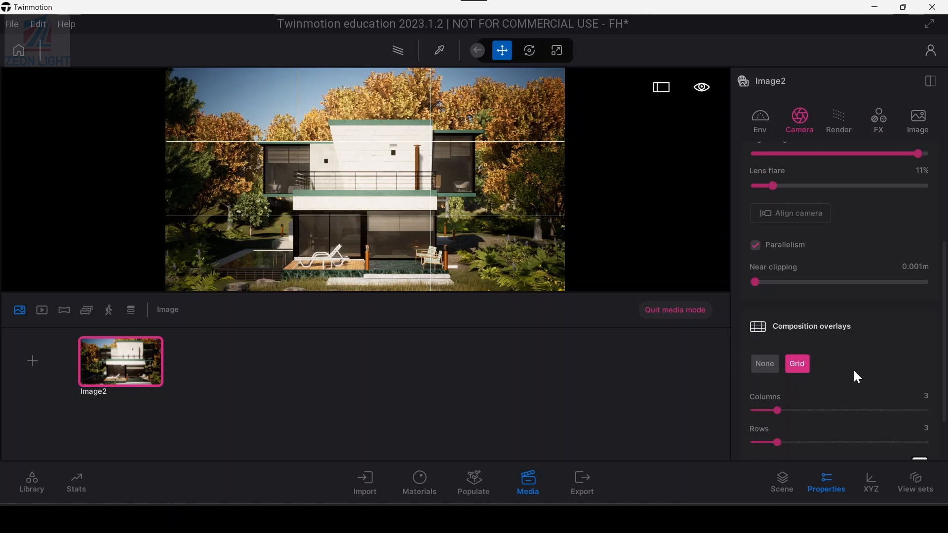
Step: Try the safe-area guides on the composition overlay with action safe set to 78%, and switch them off again
{"action": "scroll", "coordinate": [839, 355], "scroll_direction": "down", "scroll_amount": 1}
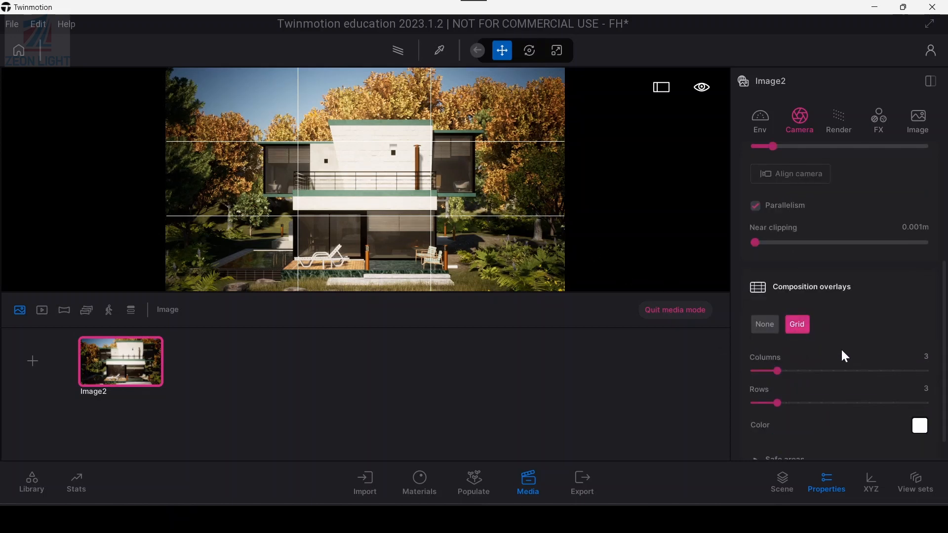
{"action": "scroll", "coordinate": [840, 349], "scroll_direction": "down", "scroll_amount": 1}
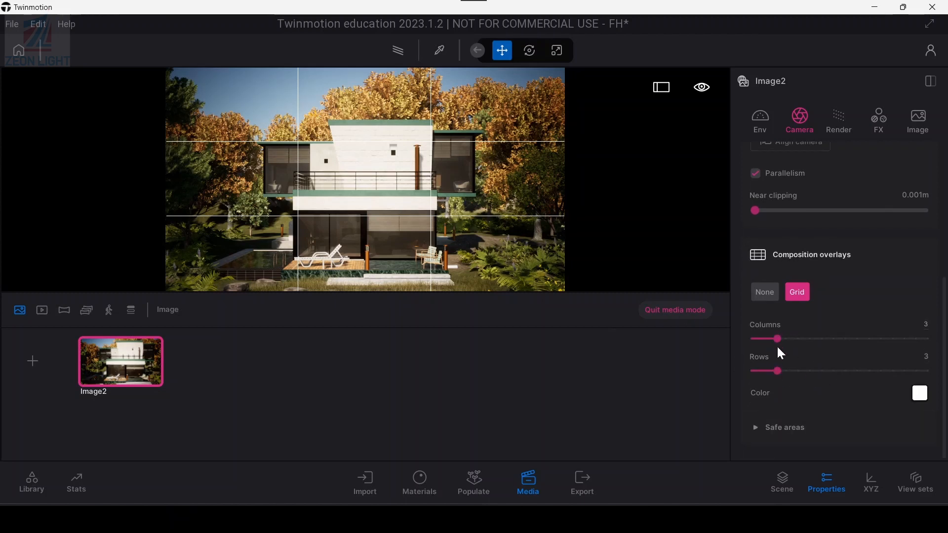
{"action": "mouse_move", "coordinate": [778, 340]}
{"action": "left_mouse_down"}
{"action": "mouse_move", "coordinate": [810, 340]}
{"action": "mouse_move", "coordinate": [777, 340]}
{"action": "left_mouse_up"}
{"action": "left_click", "coordinate": [774, 427]}
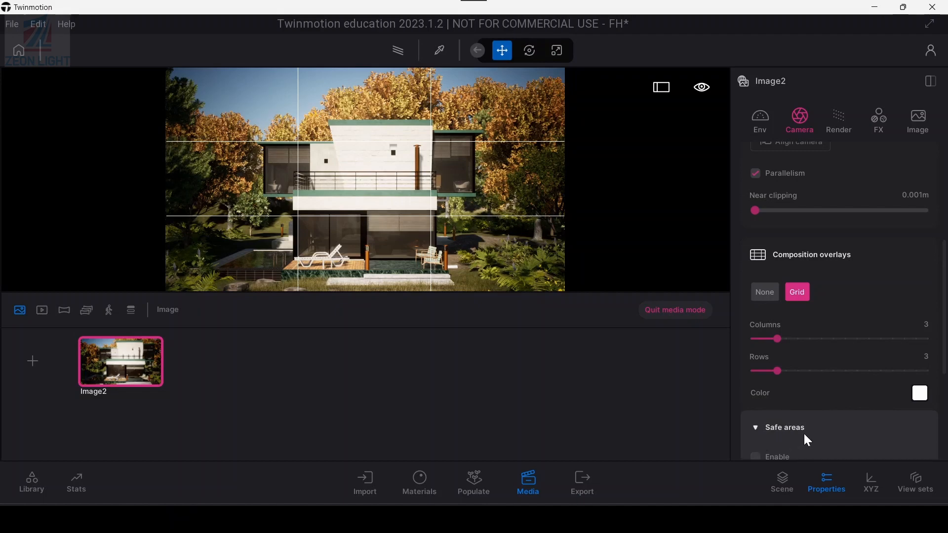
{"action": "scroll", "coordinate": [804, 432], "scroll_direction": "down", "scroll_amount": 2}
{"action": "left_click", "coordinate": [757, 398]}
{"action": "scroll", "coordinate": [758, 397], "scroll_direction": "down", "scroll_amount": 1}
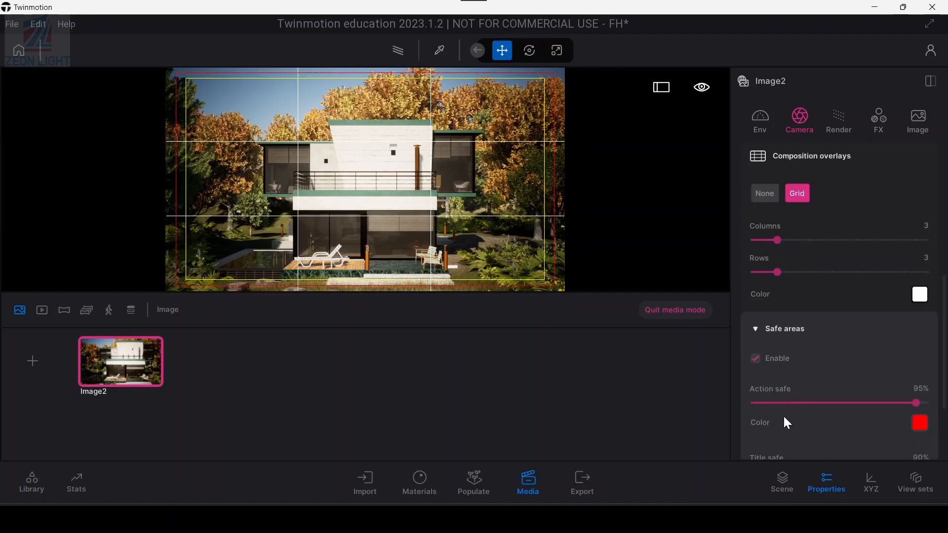
{"action": "left_click_drag", "start_coordinate": [916, 403], "coordinate": [889, 399]}
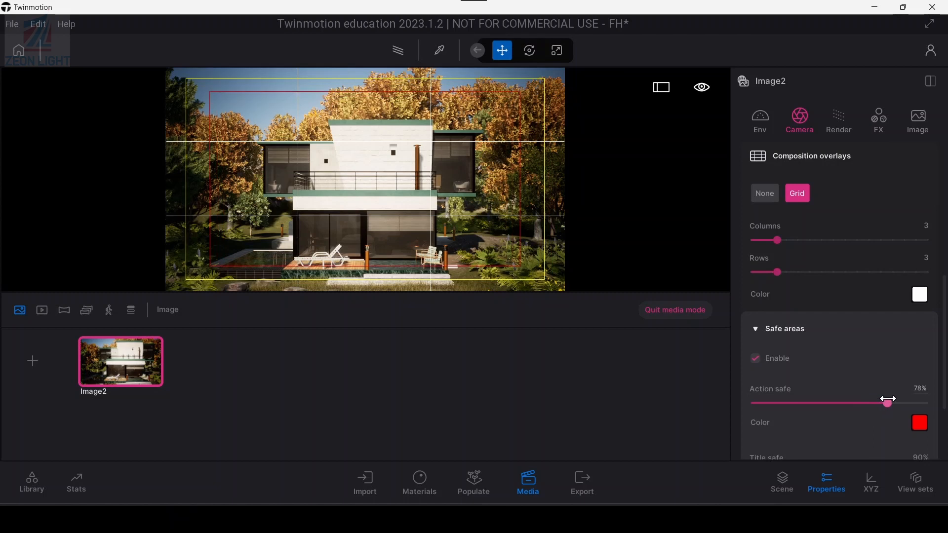
{"action": "scroll", "coordinate": [778, 414], "scroll_direction": "down", "scroll_amount": 2}
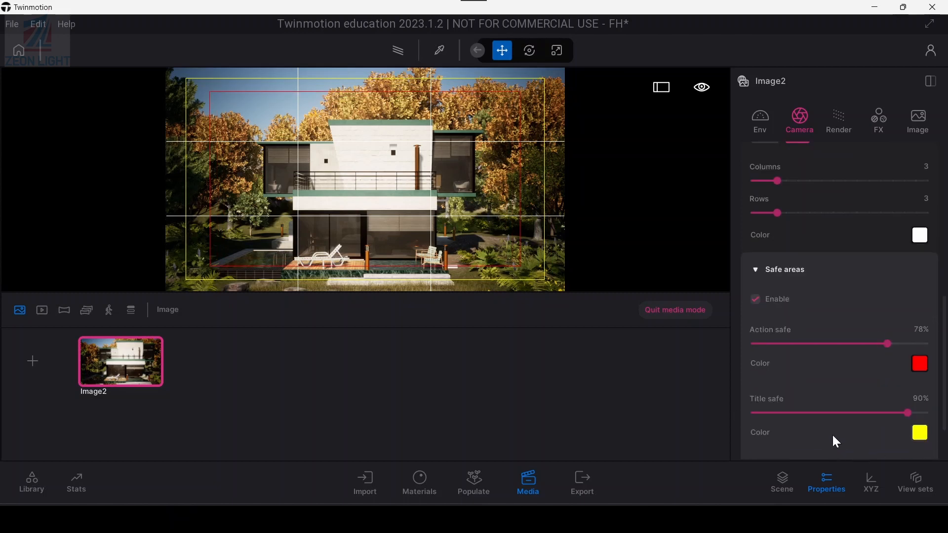
{"action": "scroll", "coordinate": [832, 433], "scroll_direction": "down", "scroll_amount": 2}
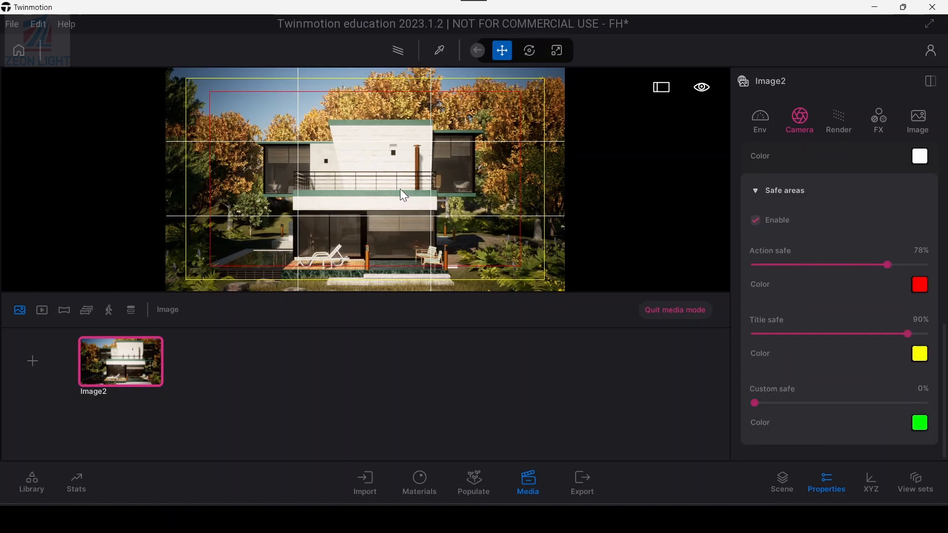
{"action": "left_click", "coordinate": [761, 220]}
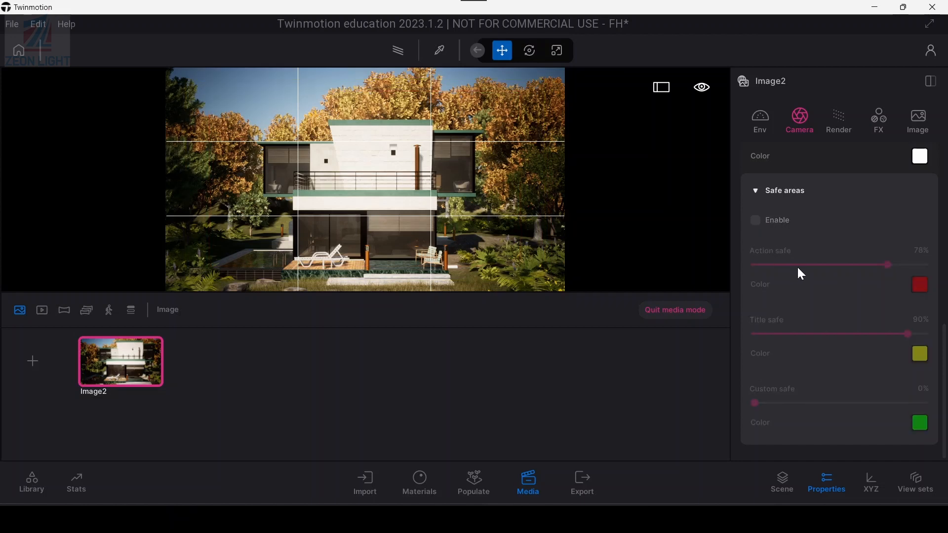
{"action": "left_click", "coordinate": [757, 191]}
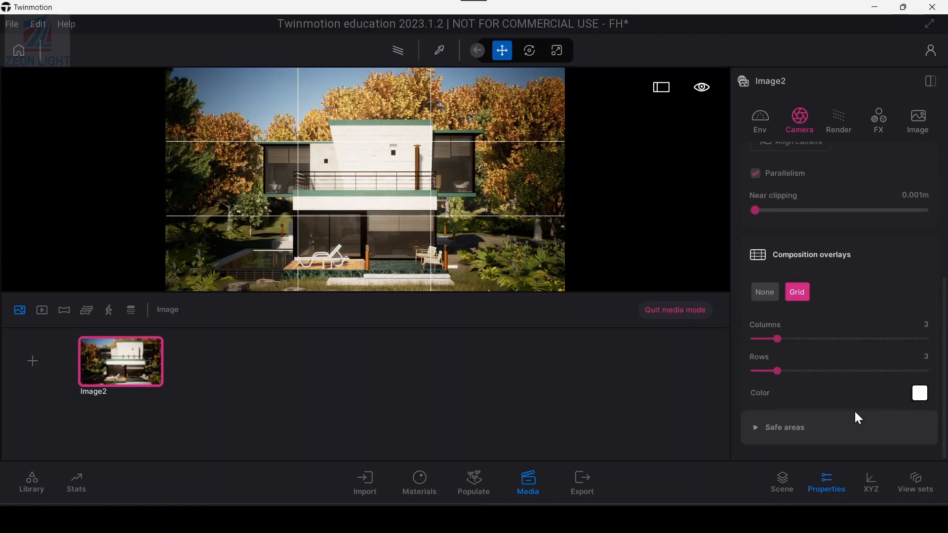